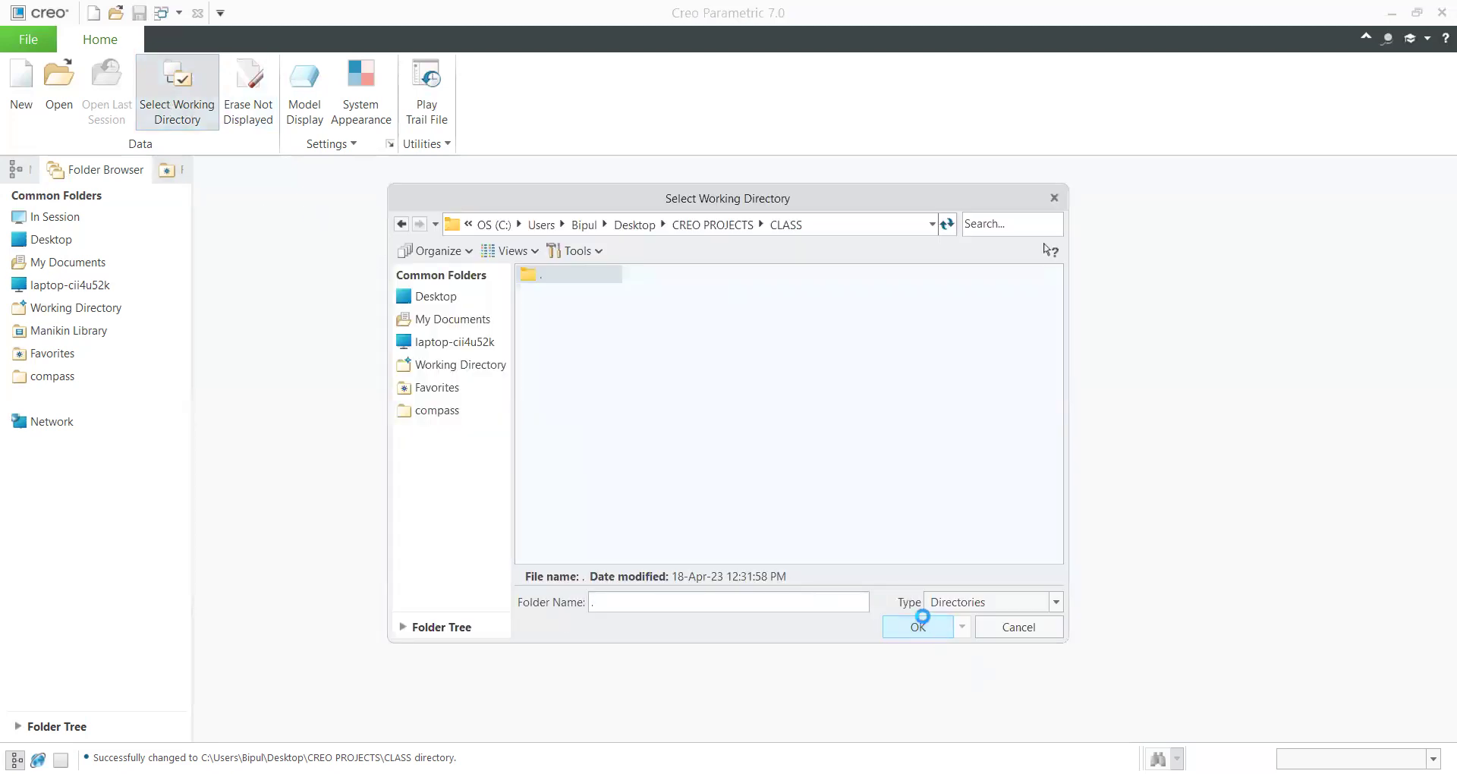
- Set the CLASS folder as working directory and create a solid part named ex_01 from the mmns_part_solid_abs template
{"action": "left_click", "coordinate": [918, 624]}
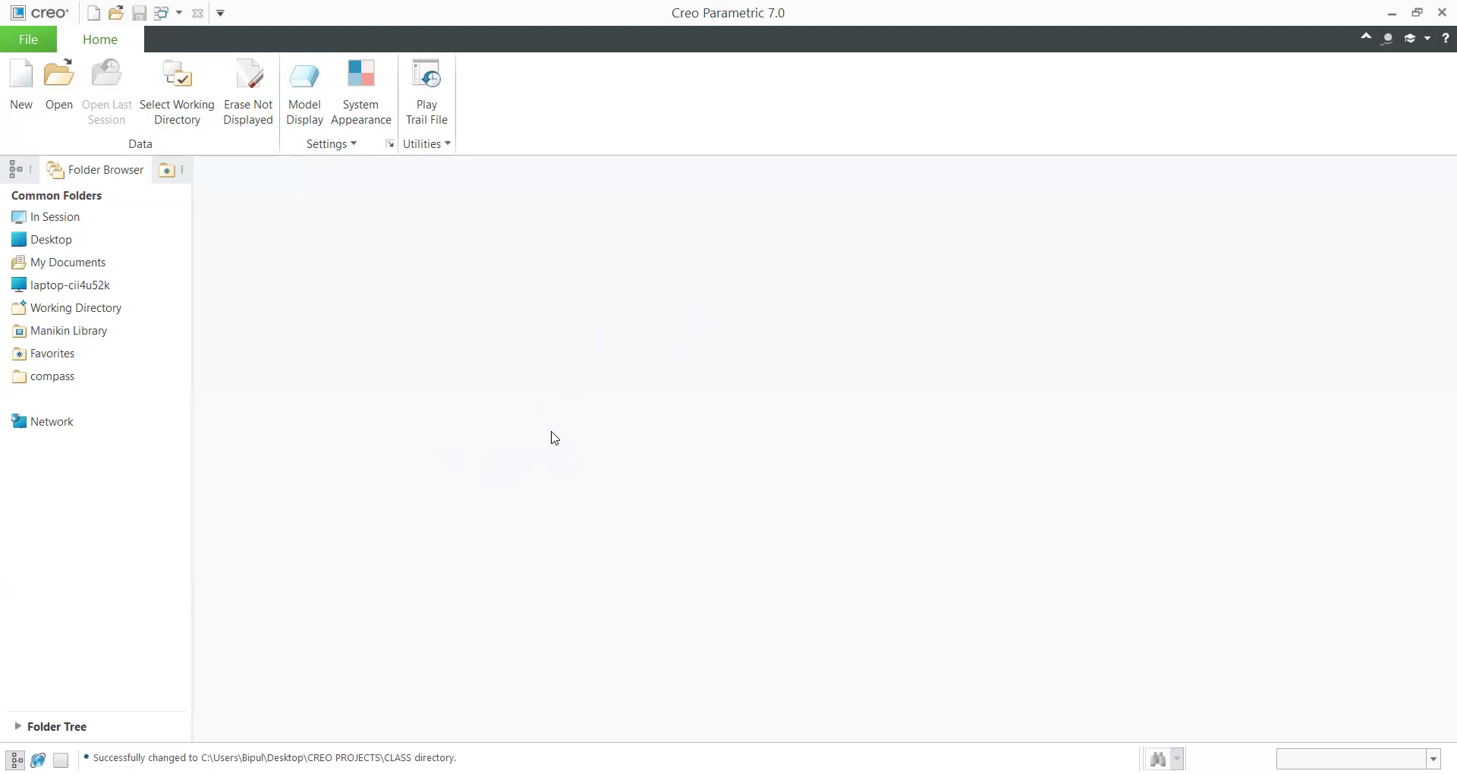
{"action": "left_click", "coordinate": [20, 90]}
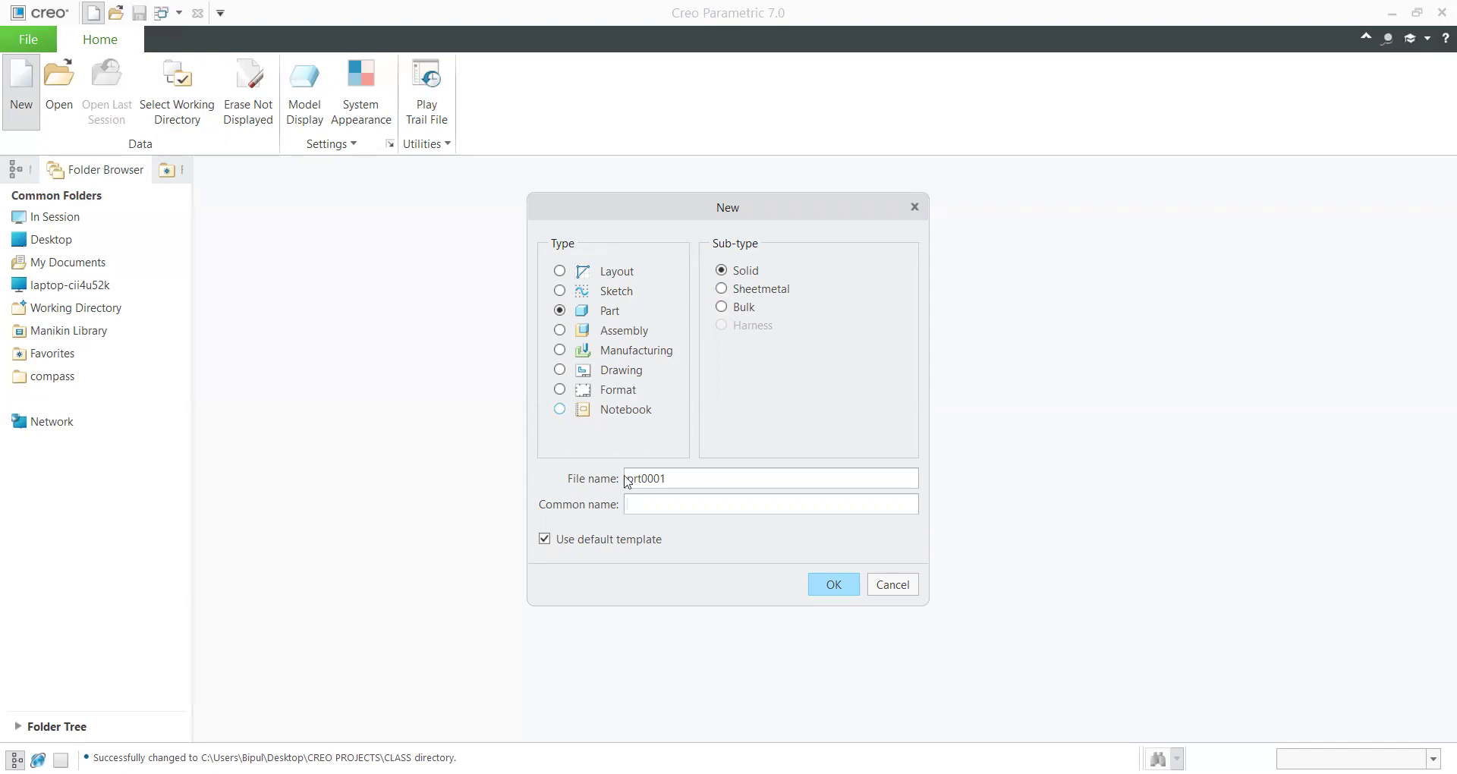
{"action": "double_click", "coordinate": [721, 482]}
{"action": "type", "text": "ex_"}
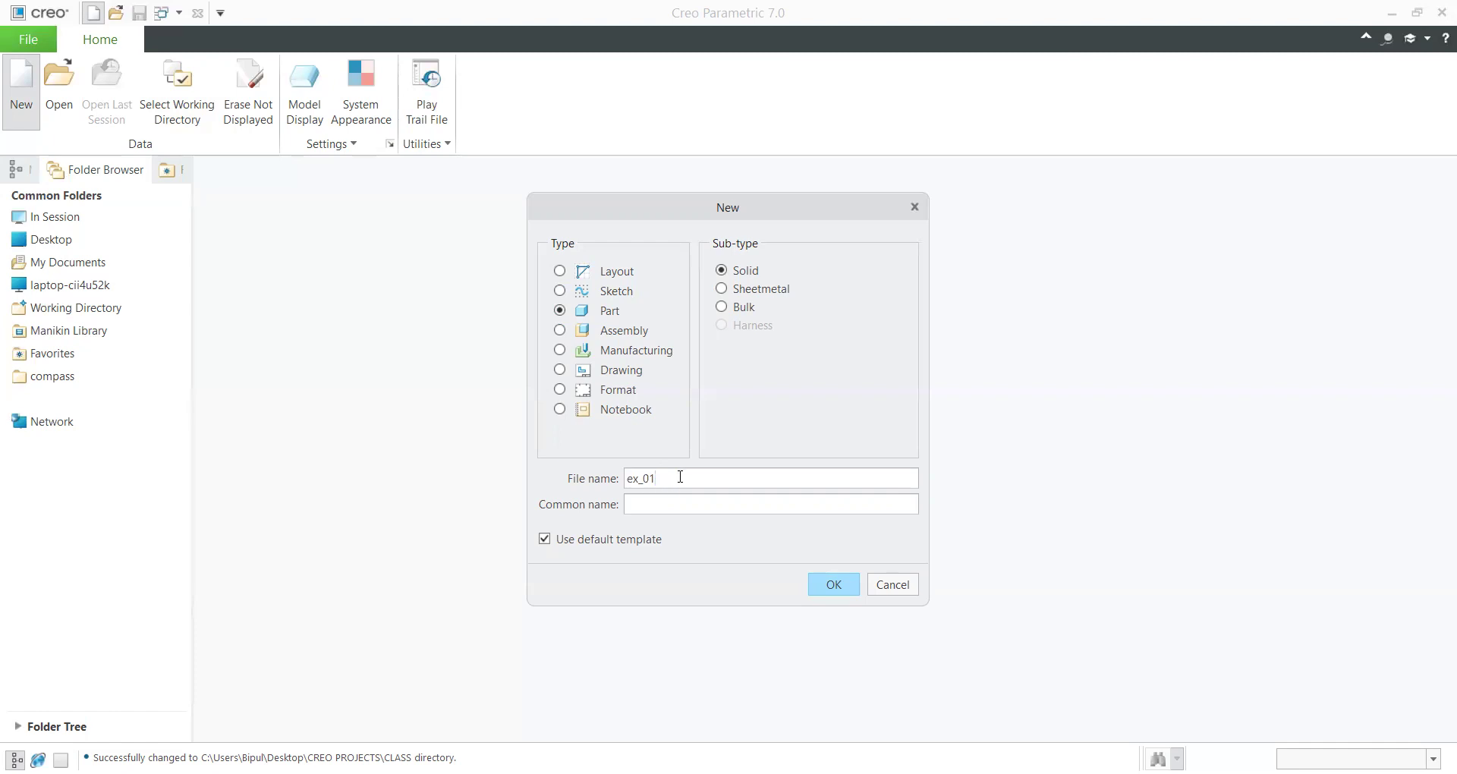
{"action": "left_click", "coordinate": [599, 545]}
{"action": "left_click", "coordinate": [834, 585]}
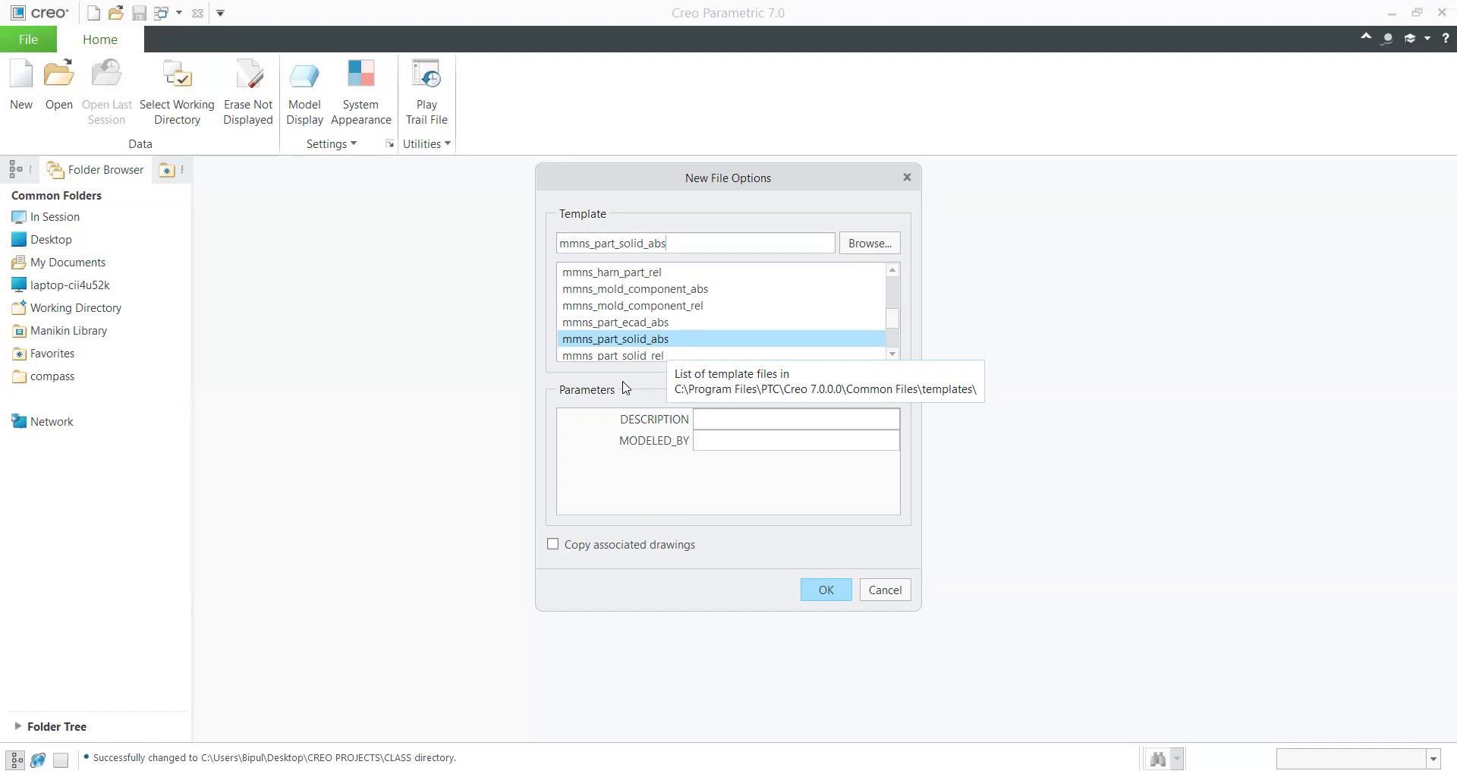
{"action": "left_click", "coordinate": [837, 591]}
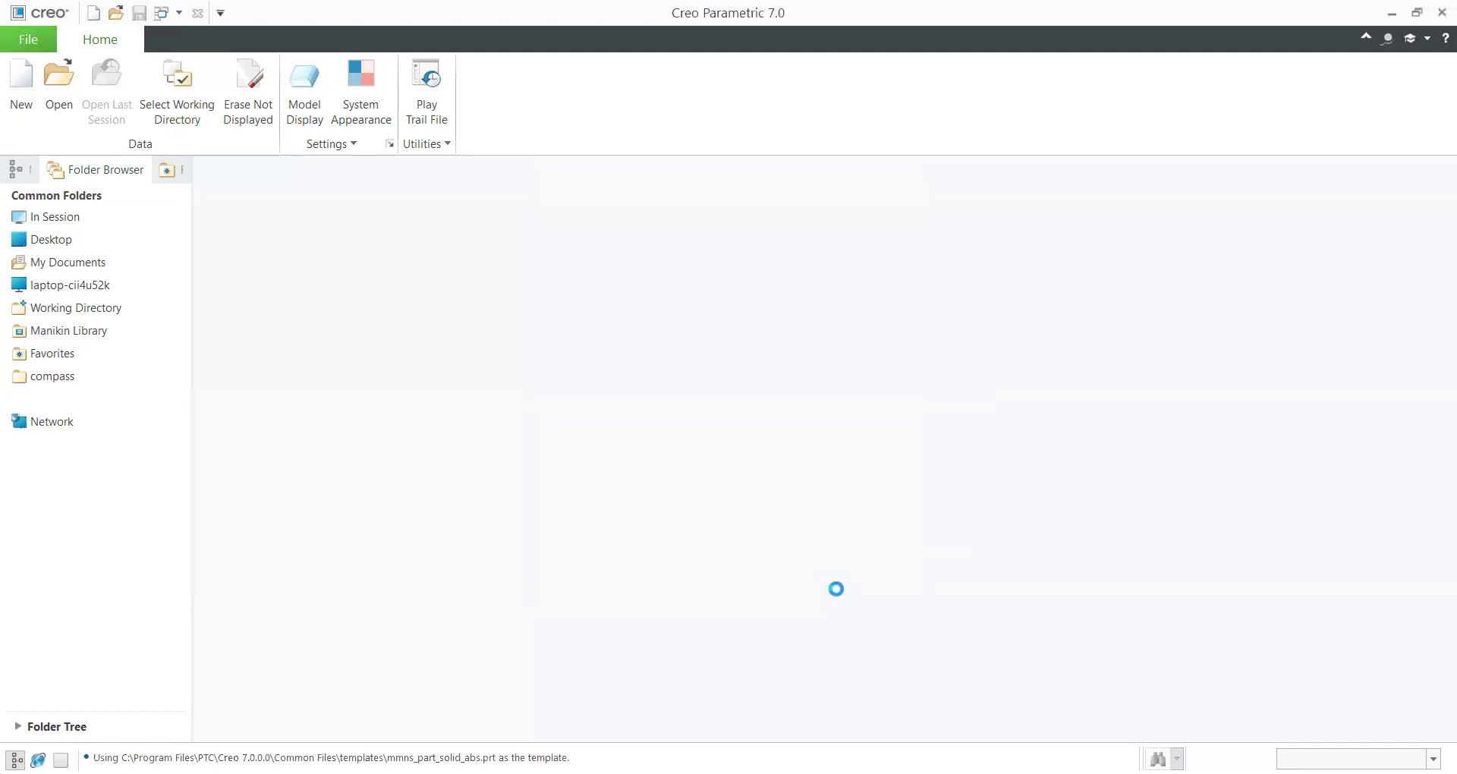
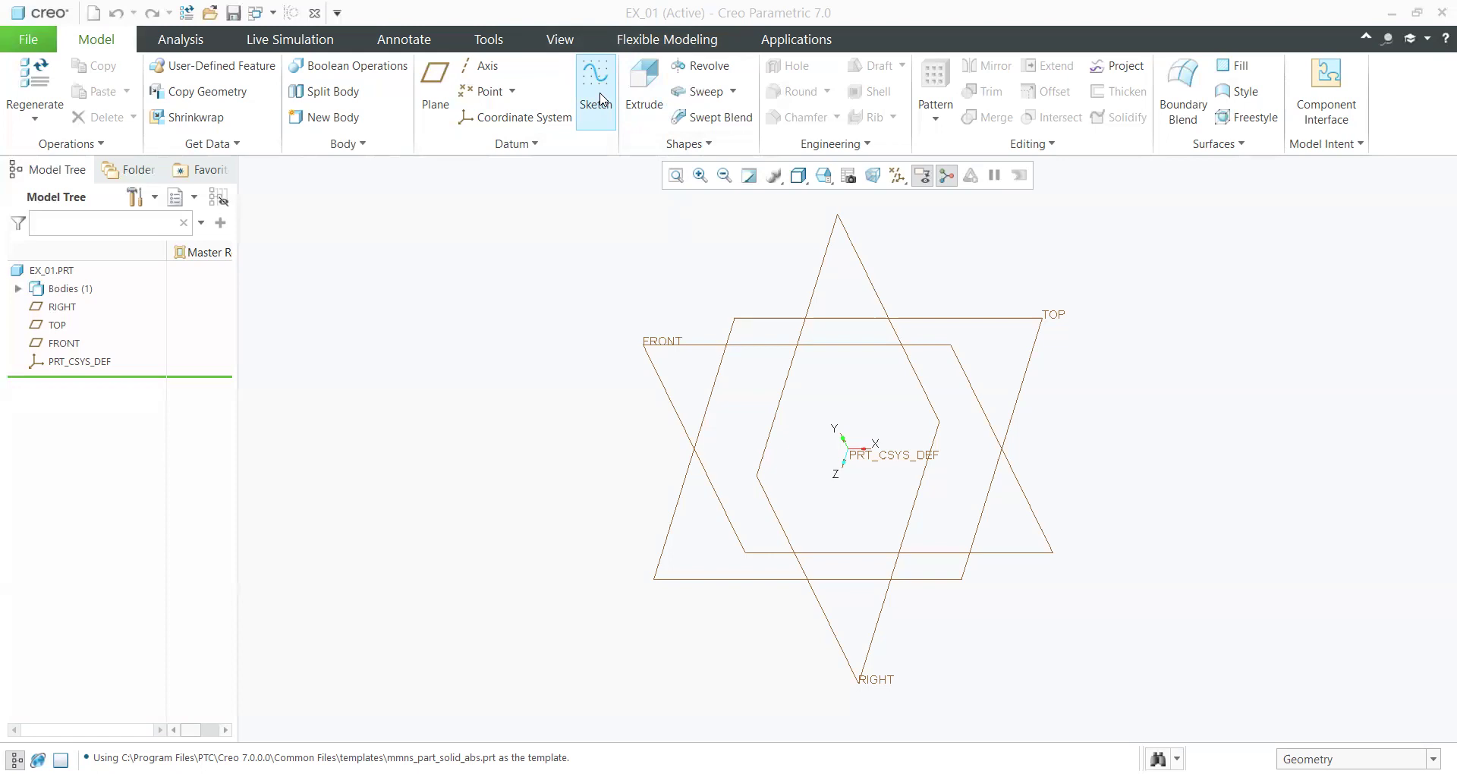
- Start a sketch on the FRONT plane, using the RIGHT plane as the reference with Right orientation
{"action": "left_click", "coordinate": [597, 91]}
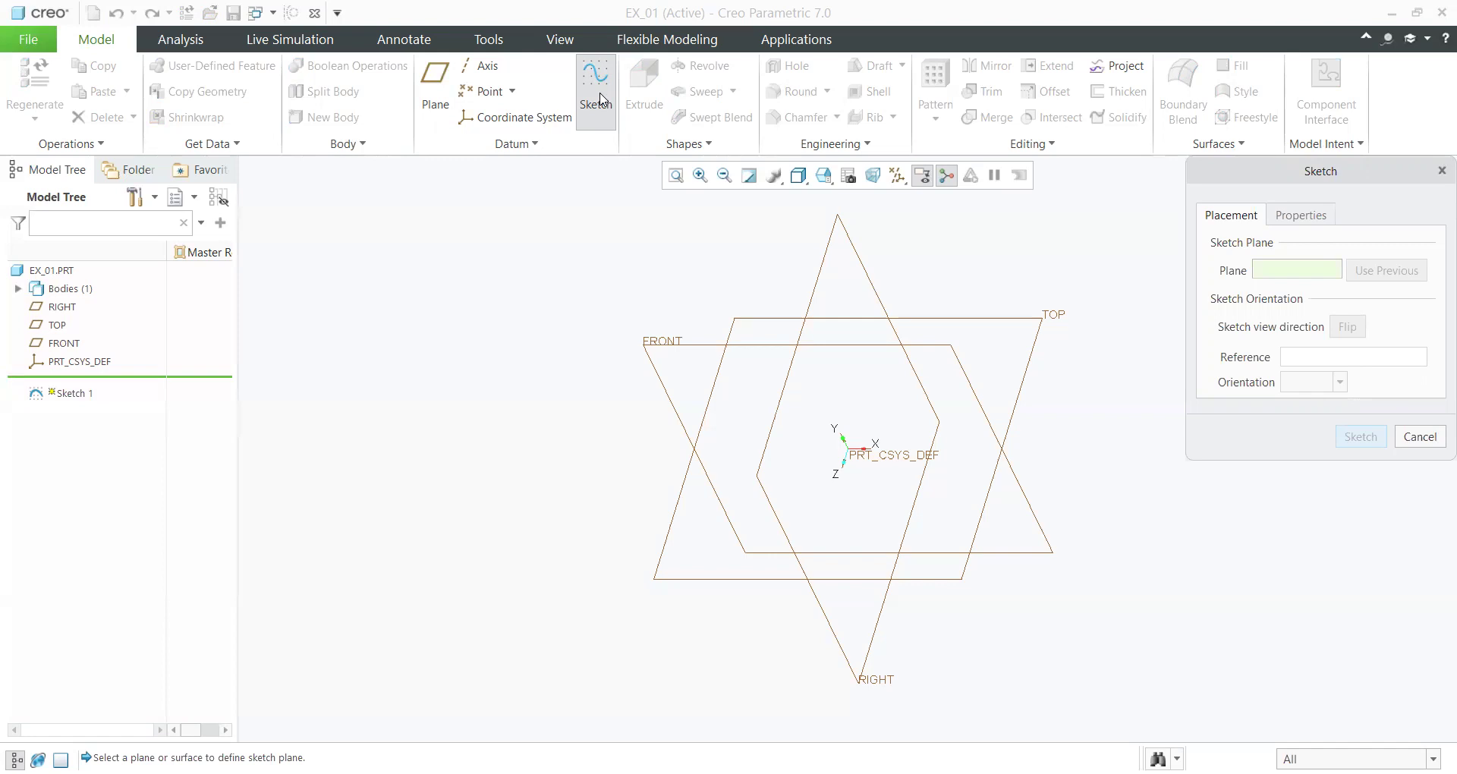
{"action": "left_click", "coordinate": [691, 343]}
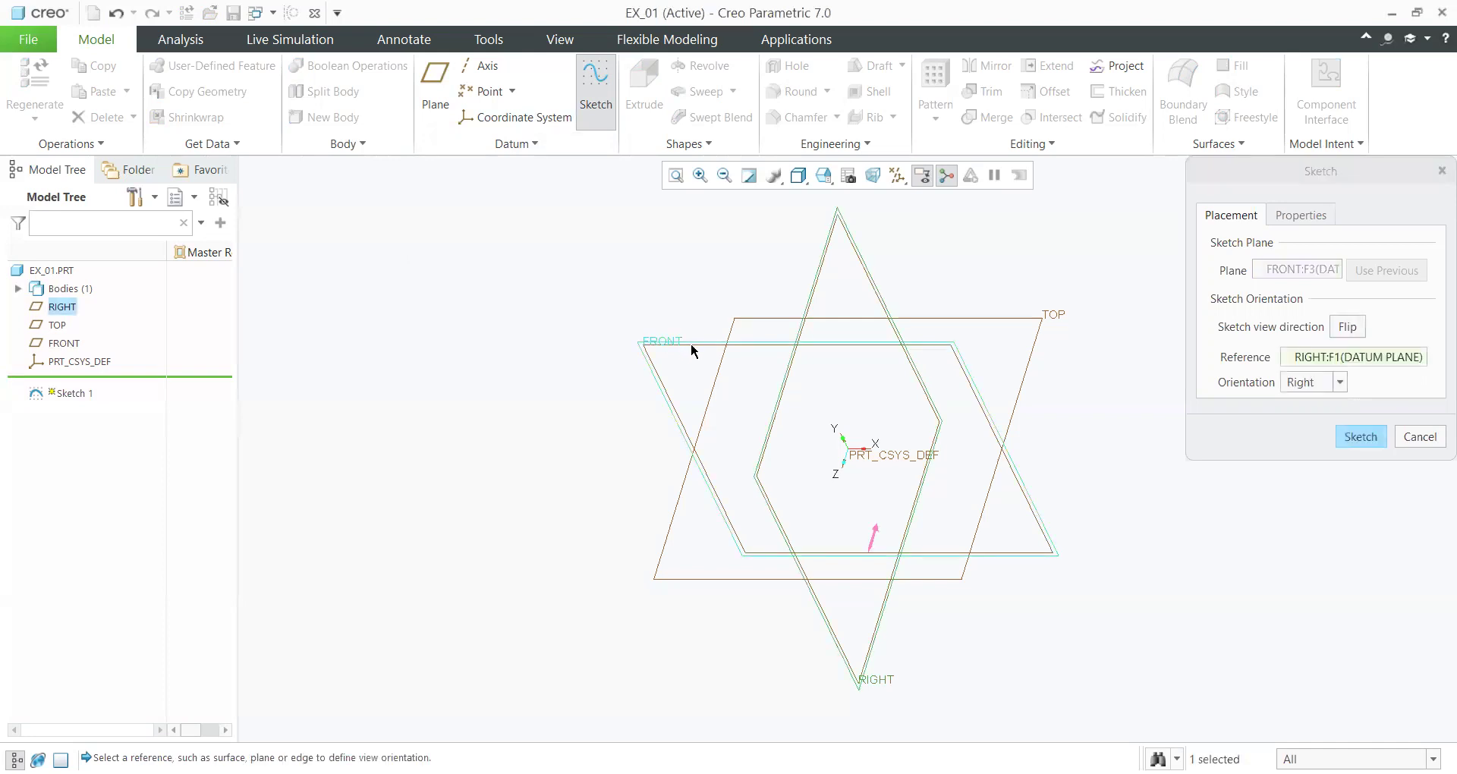
{"action": "left_click", "coordinate": [1359, 436]}
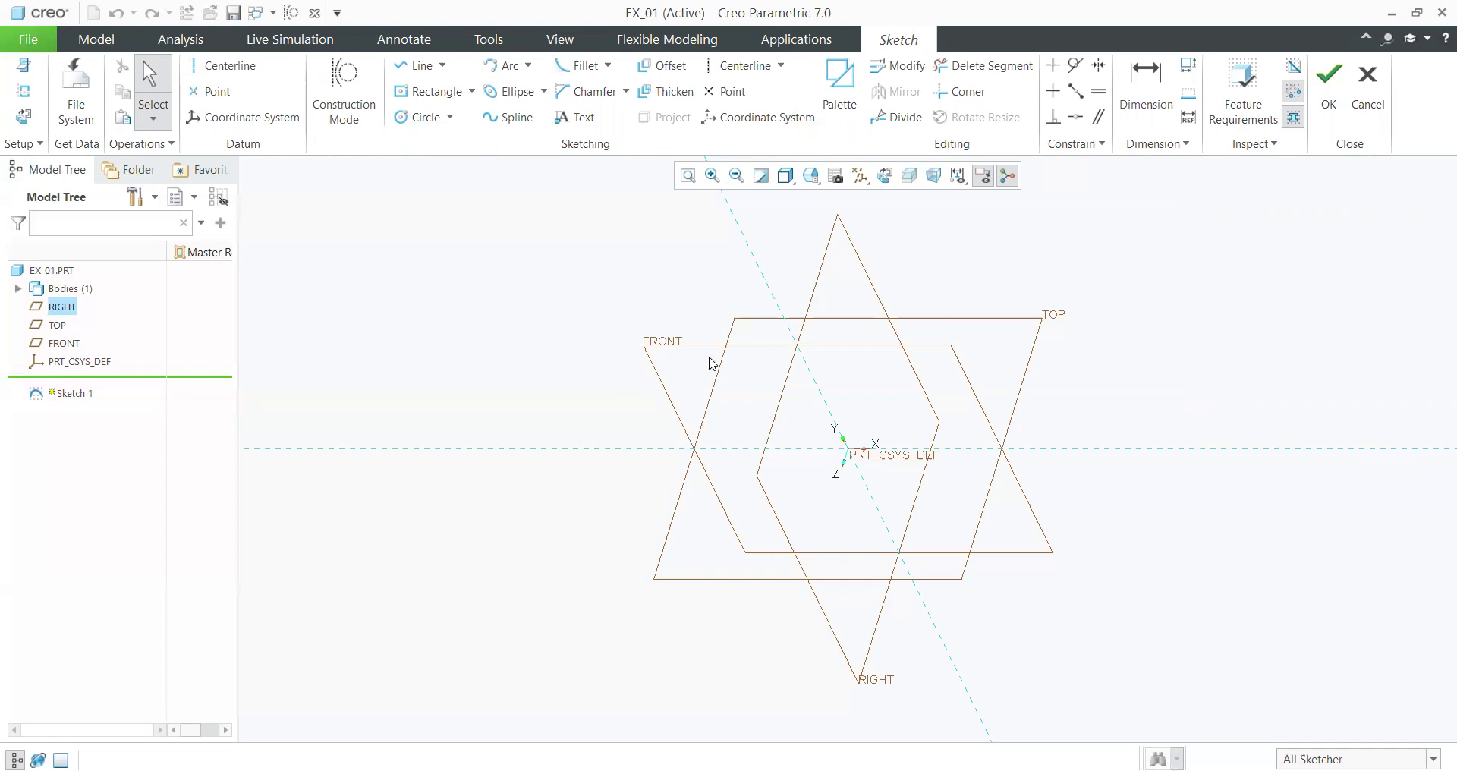
{"action": "left_click", "coordinate": [417, 66]}
{"action": "left_click", "coordinate": [585, 355]}
{"action": "left_click", "coordinate": [708, 605]}
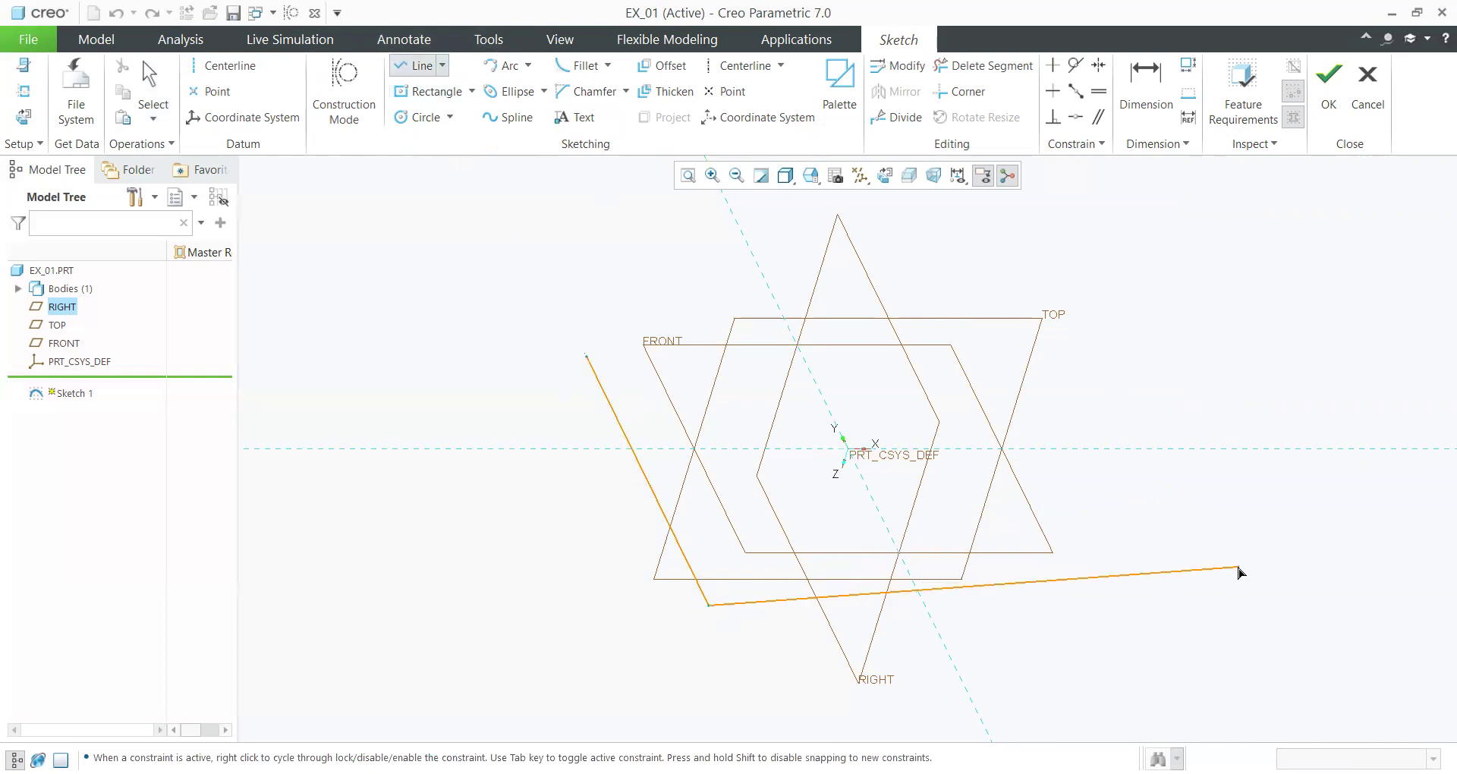
{"action": "left_click", "coordinate": [1252, 605]}
{"action": "left_click", "coordinate": [1227, 351]}
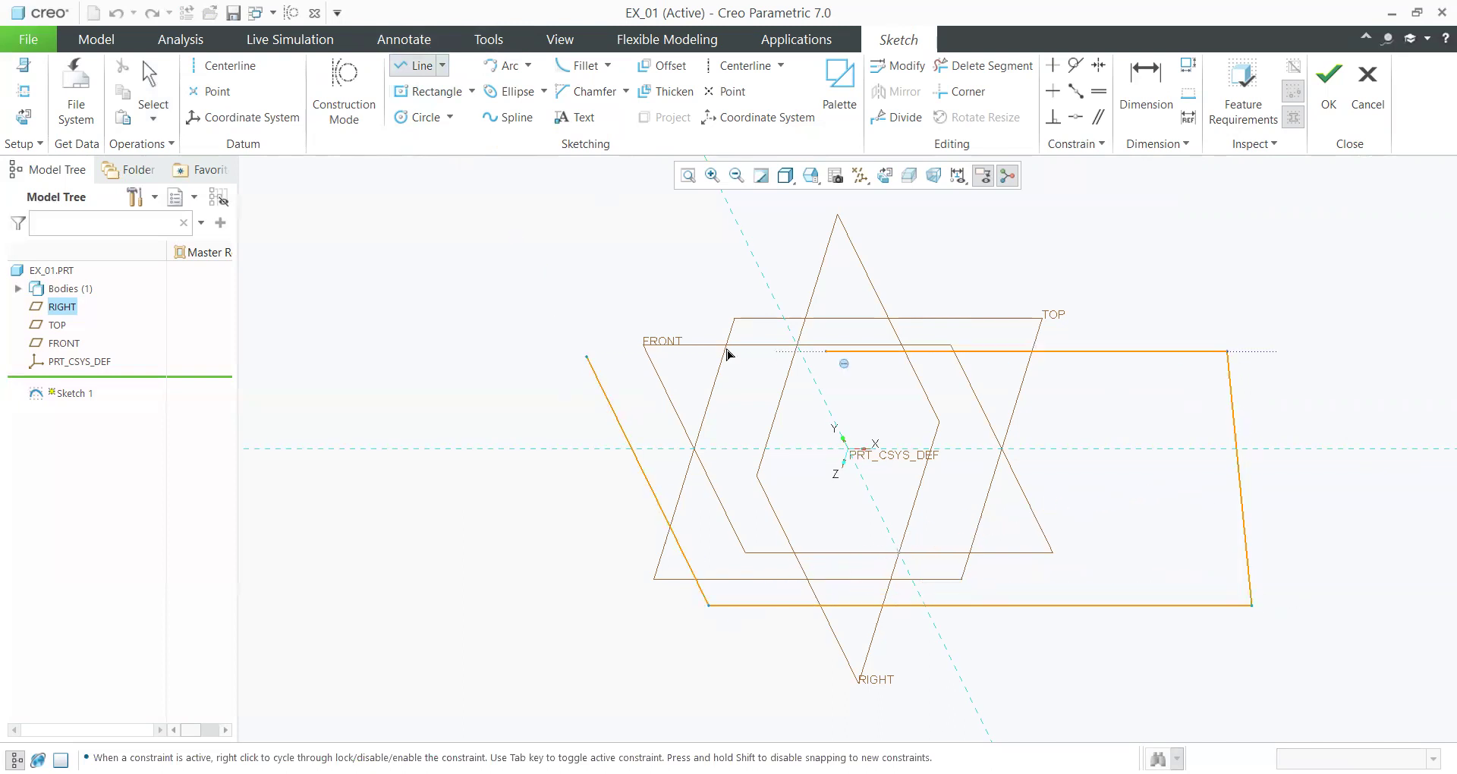
{"action": "left_click", "coordinate": [586, 356]}
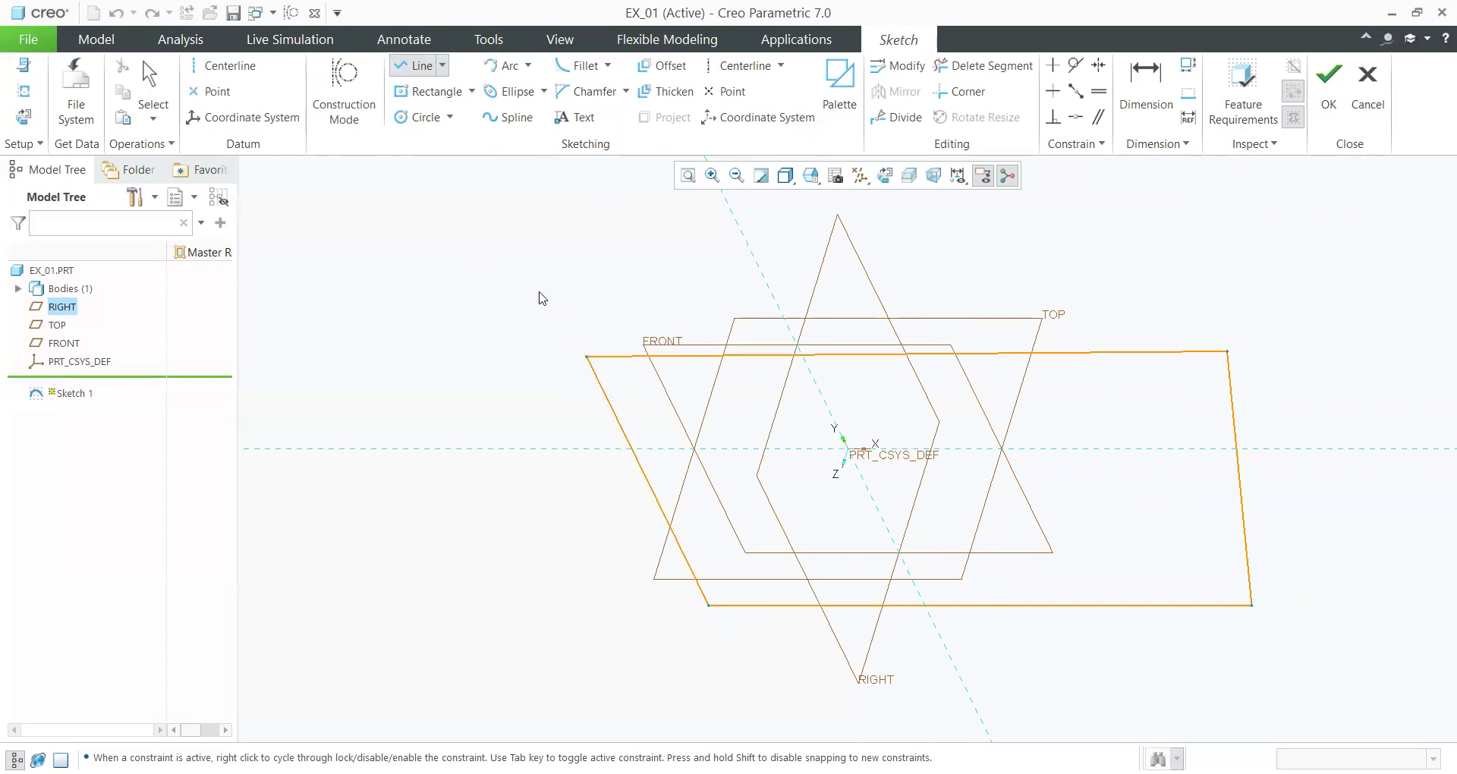
{"action": "middle_click", "coordinate": [540, 296]}
{"action": "mouse_move", "coordinate": [541, 297]}
{"action": "middle_mouse_down"}
{"action": "mouse_move", "coordinate": [622, 326]}
{"action": "mouse_move", "coordinate": [630, 306]}
{"action": "mouse_move", "coordinate": [562, 228]}
{"action": "mouse_move", "coordinate": [608, 237]}
{"action": "mouse_move", "coordinate": [881, 410]}
{"action": "mouse_move", "coordinate": [1021, 358]}
{"action": "mouse_move", "coordinate": [1074, 371]}
{"action": "mouse_move", "coordinate": [993, 408]}
{"action": "mouse_move", "coordinate": [665, 413]}
{"action": "middle_mouse_up"}
{"action": "left_click_drag", "start_coordinate": [472, 218], "coordinate": [1411, 742]}
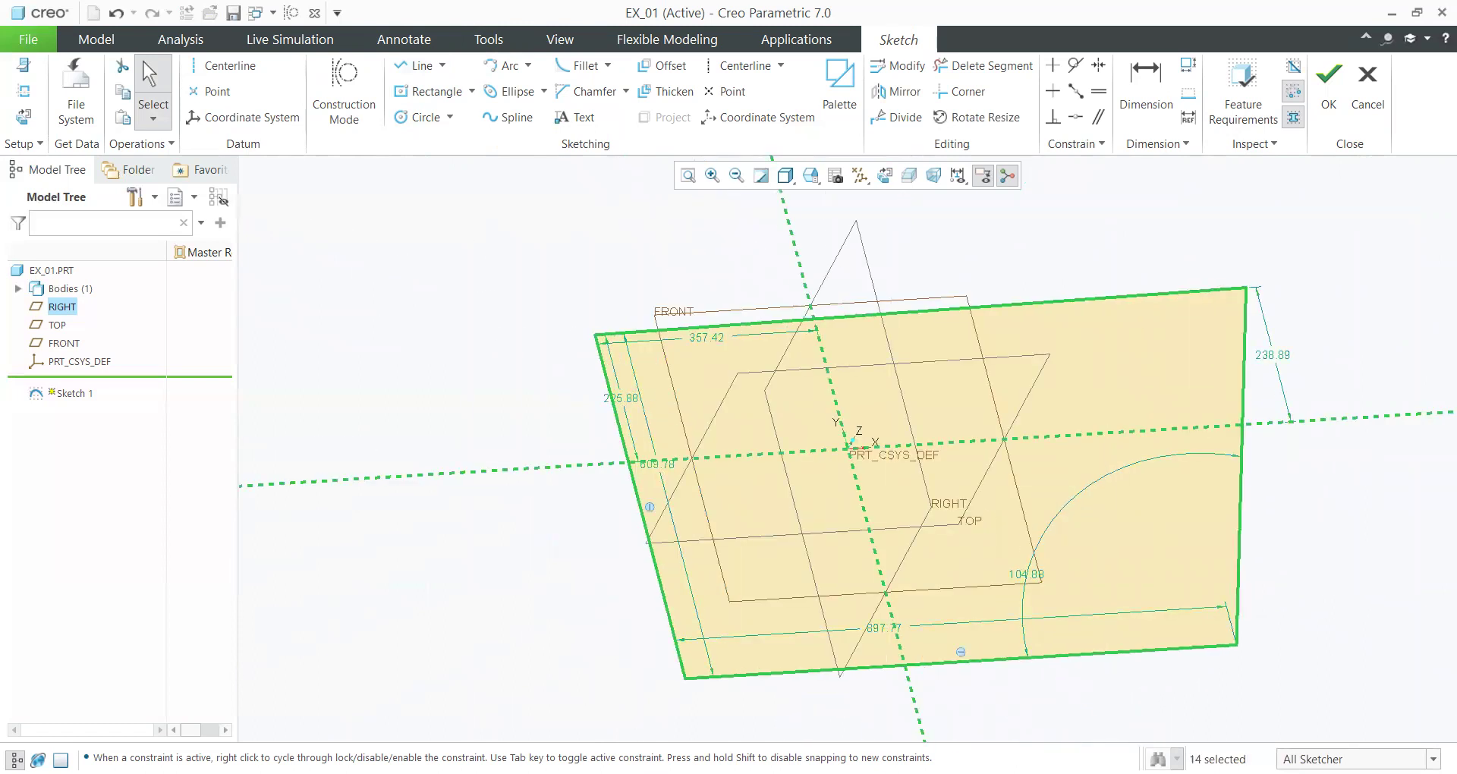
{"action": "key", "text": "Delete"}
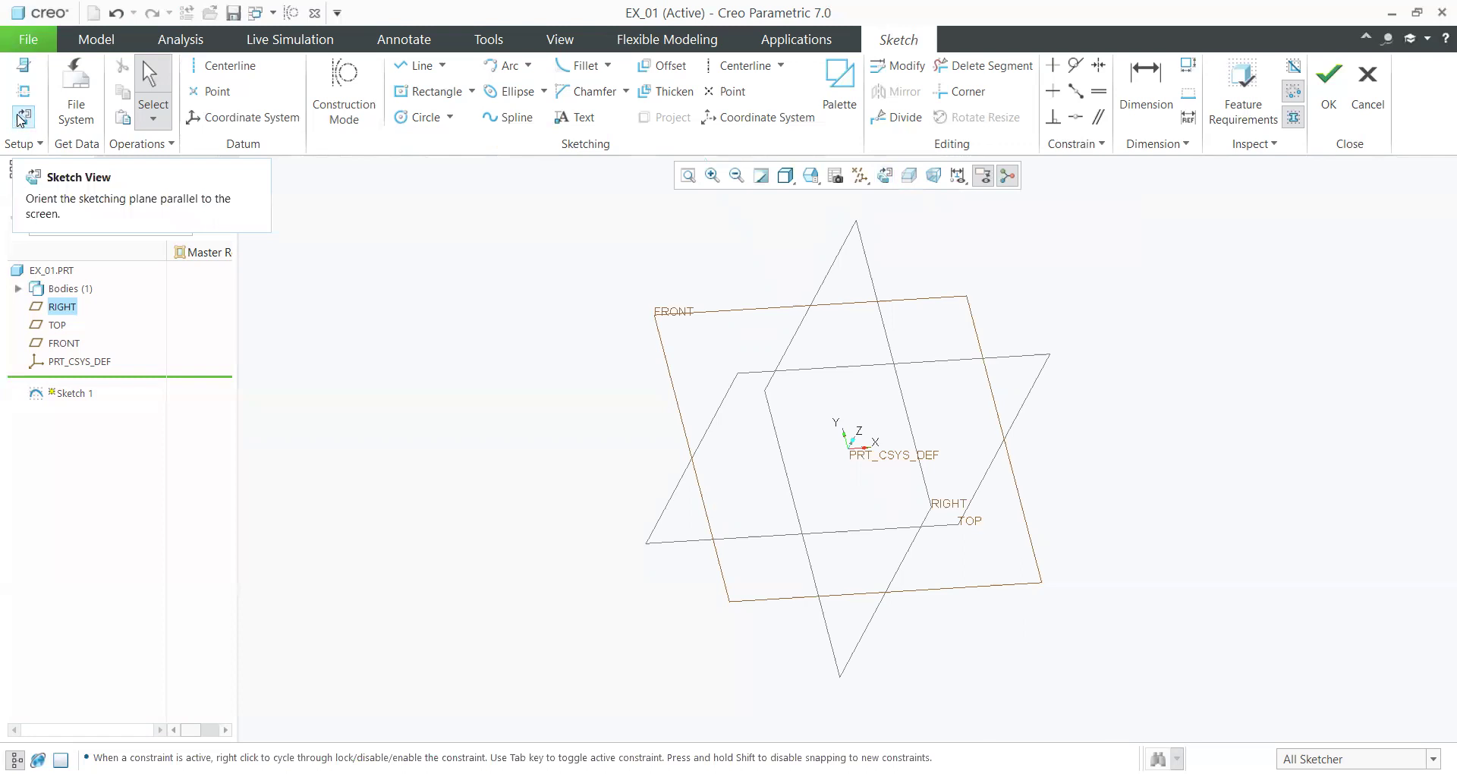
- With the sketch plane parallel to the screen, draw a closed three-step staircase profile from the origin, about 351 mm wide
{"action": "left_click", "coordinate": [892, 176]}
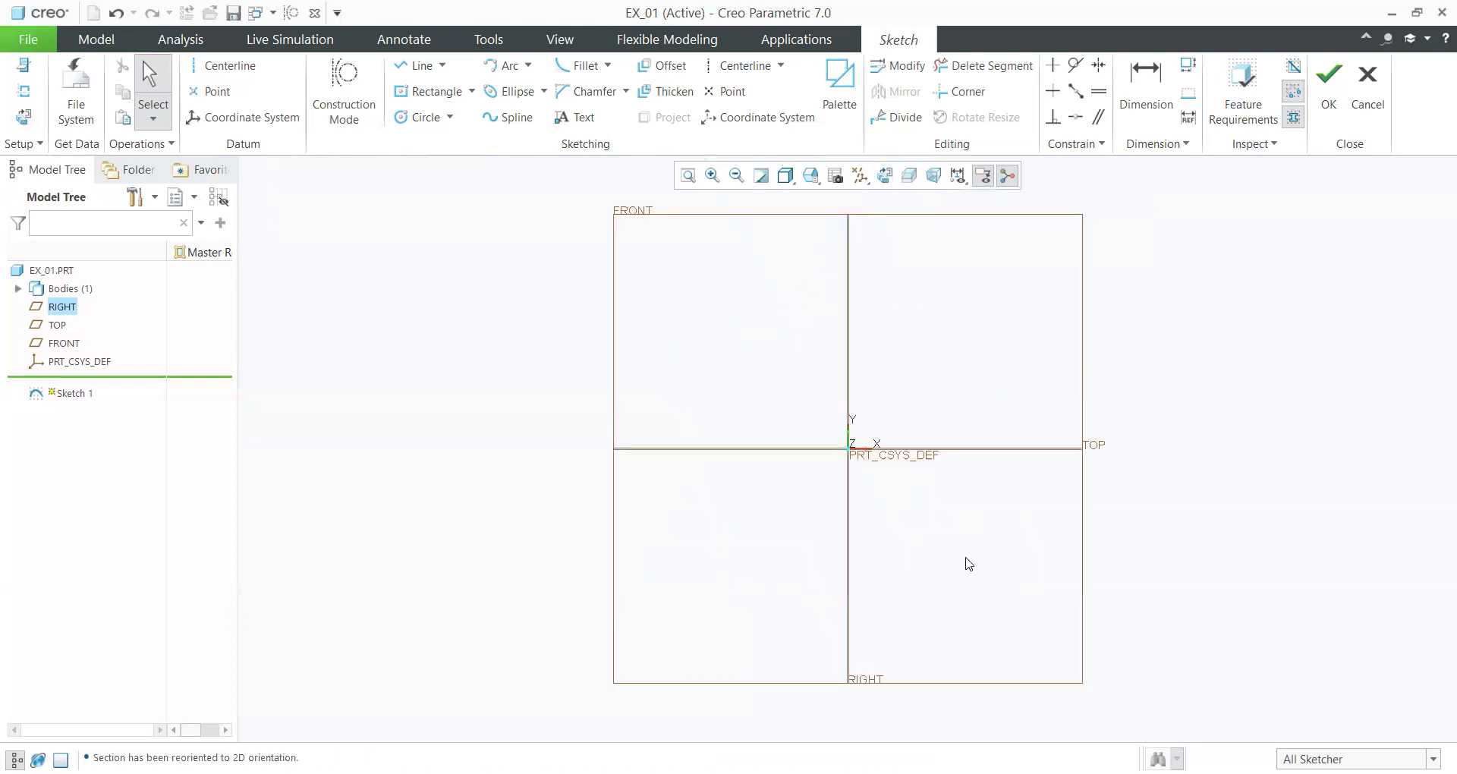
{"action": "scroll", "coordinate": [853, 555], "scroll_direction": "up", "scroll_amount": 1}
{"action": "scroll", "coordinate": [853, 555], "scroll_direction": "up", "scroll_amount": 1}
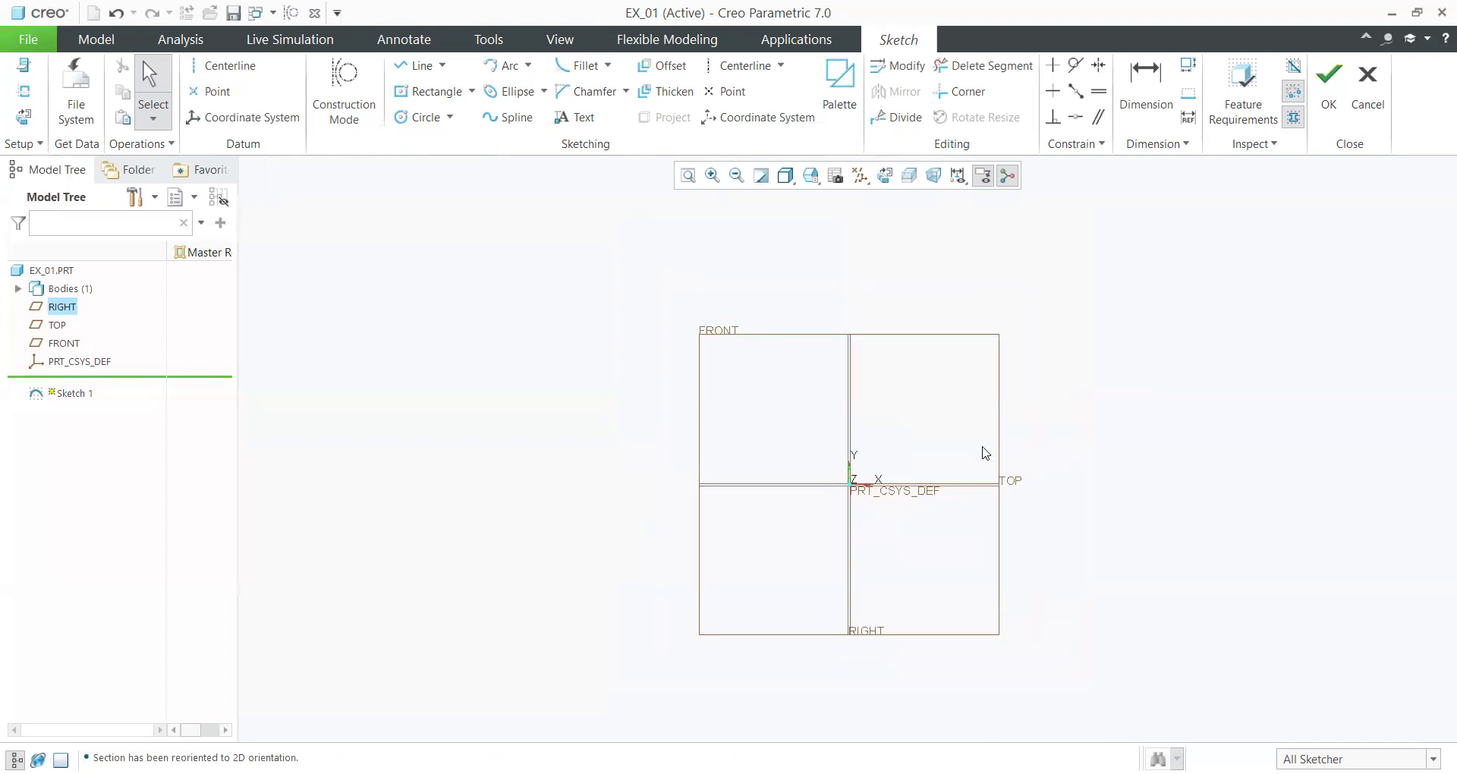
{"action": "scroll", "coordinate": [982, 453], "scroll_direction": "down", "scroll_amount": 2}
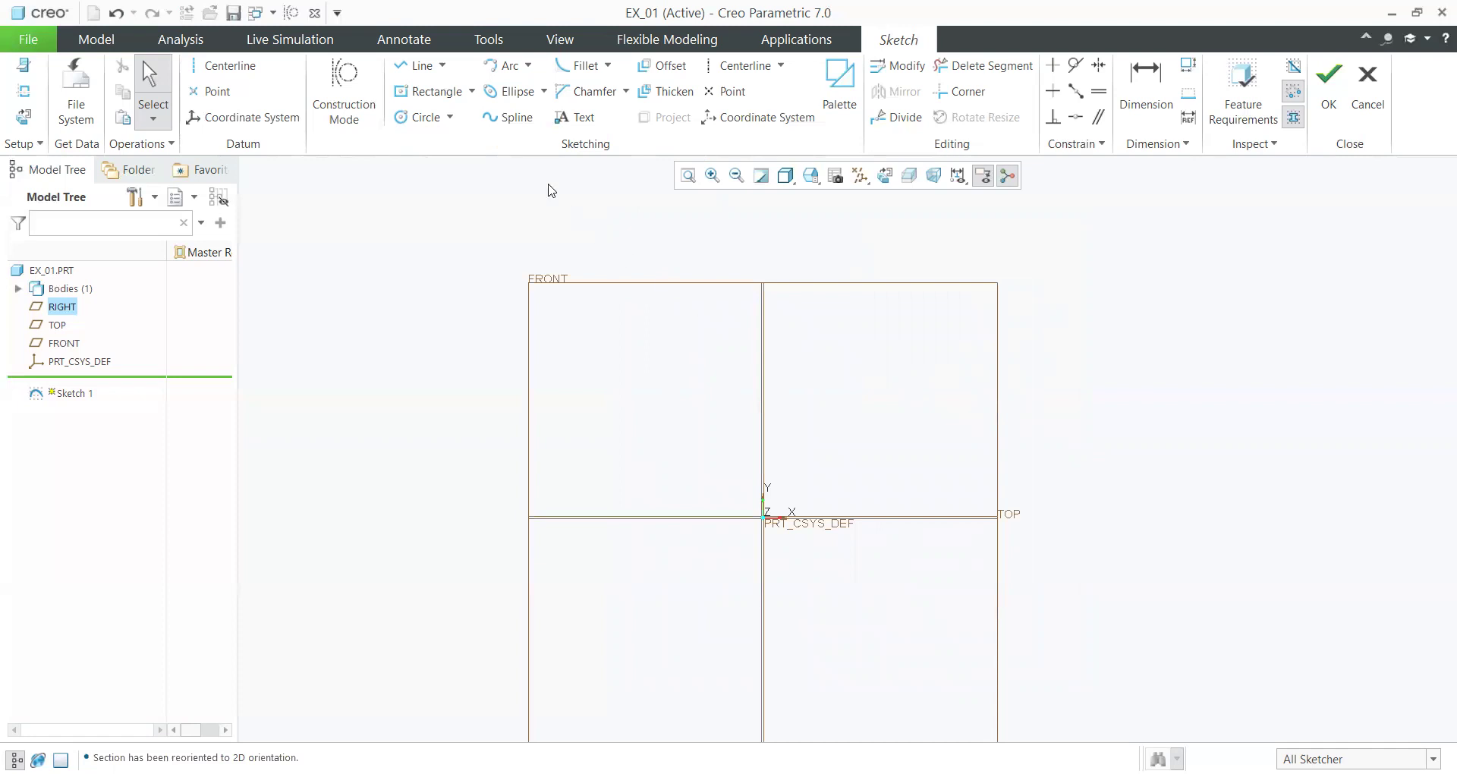
{"action": "left_click", "coordinate": [422, 68]}
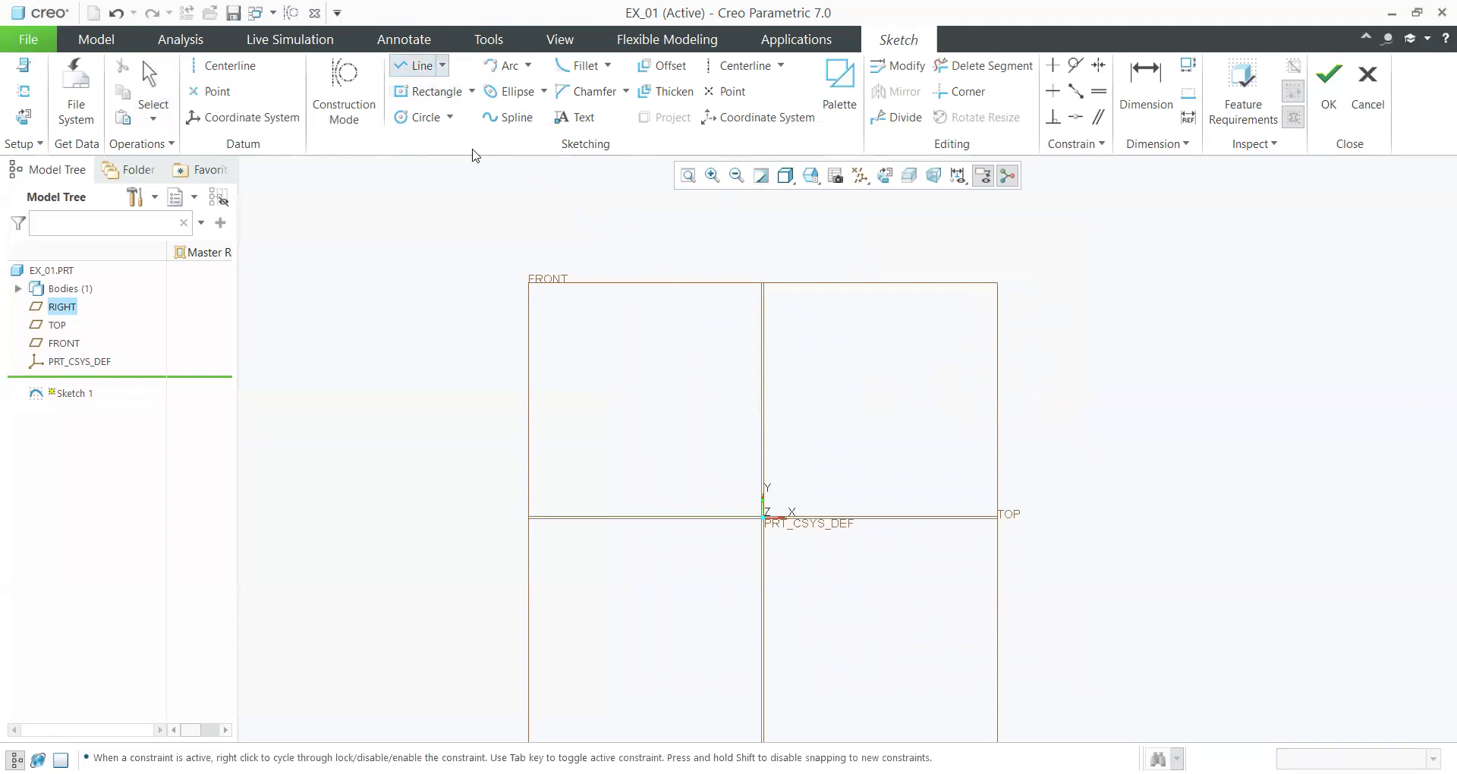
{"action": "left_click", "coordinate": [762, 517]}
{"action": "left_click", "coordinate": [1087, 522]}
{"action": "left_click", "coordinate": [1088, 424]}
{"action": "left_click", "coordinate": [948, 423]}
{"action": "left_click", "coordinate": [948, 328]}
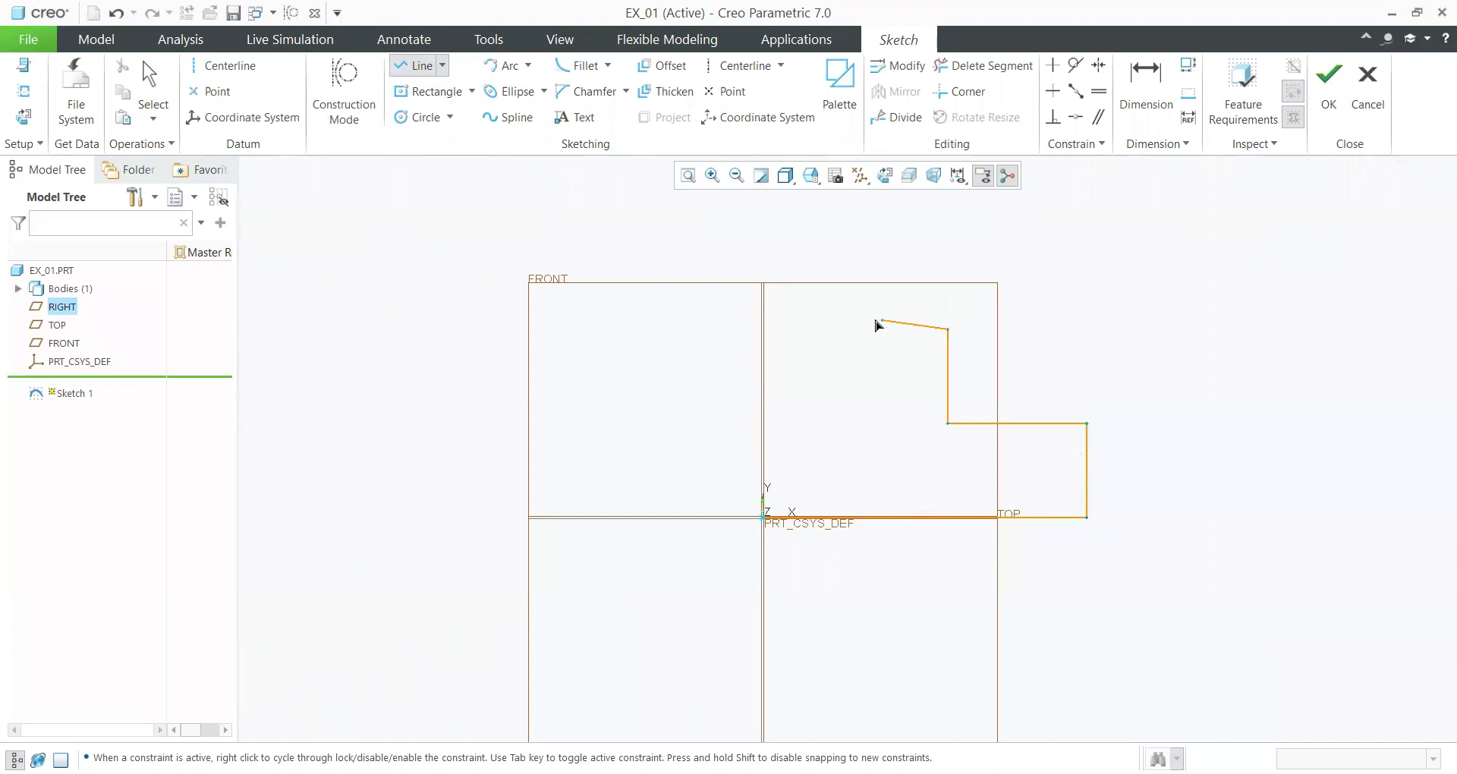
{"action": "left_click", "coordinate": [838, 329]}
{"action": "left_click", "coordinate": [837, 252]}
{"action": "left_click", "coordinate": [763, 282]}
{"action": "middle_click", "coordinate": [769, 317]}
{"action": "left_click", "coordinate": [759, 251]}
{"action": "left_click", "coordinate": [763, 517]}
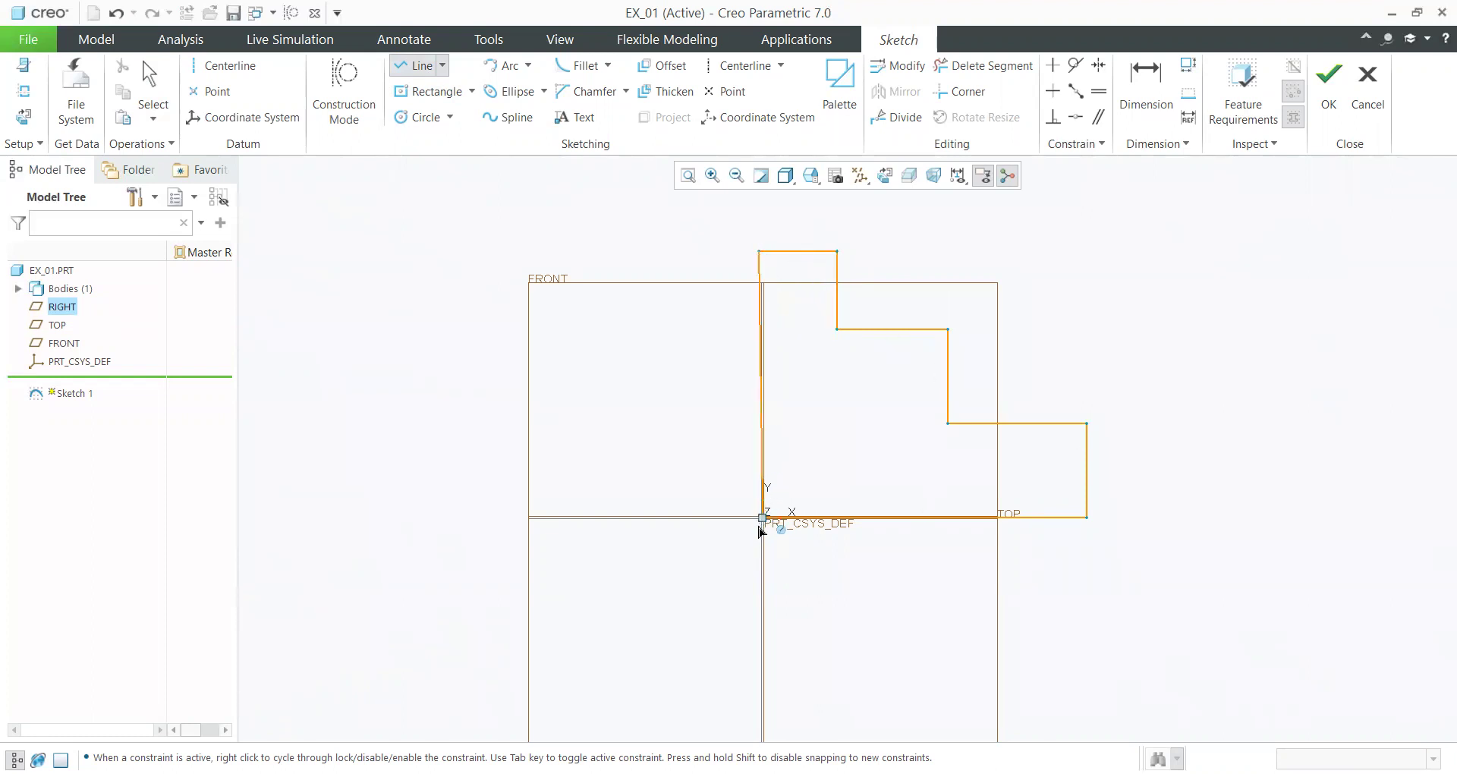
{"action": "middle_click", "coordinate": [705, 448]}
{"action": "middle_click", "coordinate": [705, 449]}
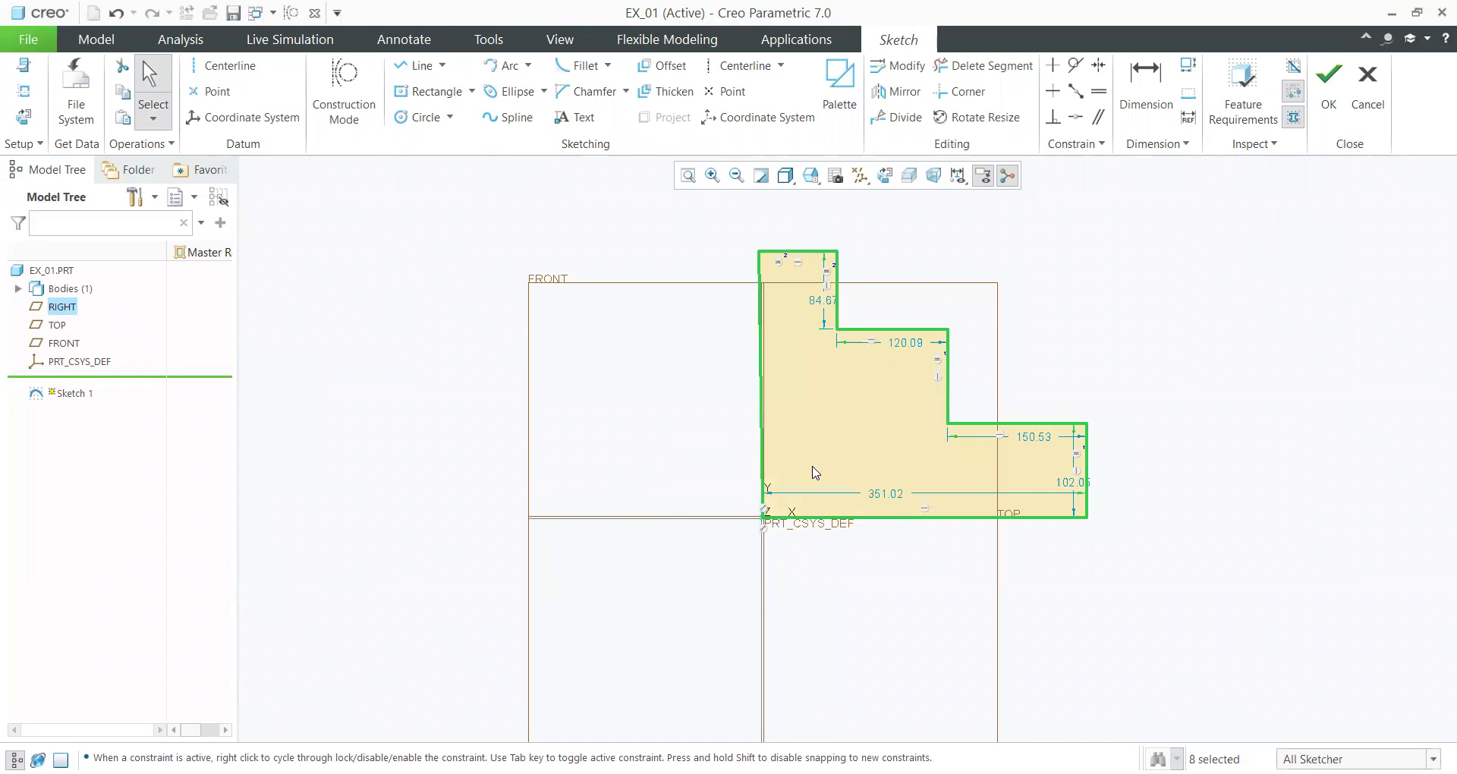
- Apply a vertical constraint to the slanted long line that rises from the origin
{"action": "middle_click_drag", "start_coordinate": [691, 461], "coordinate": [732, 445]}
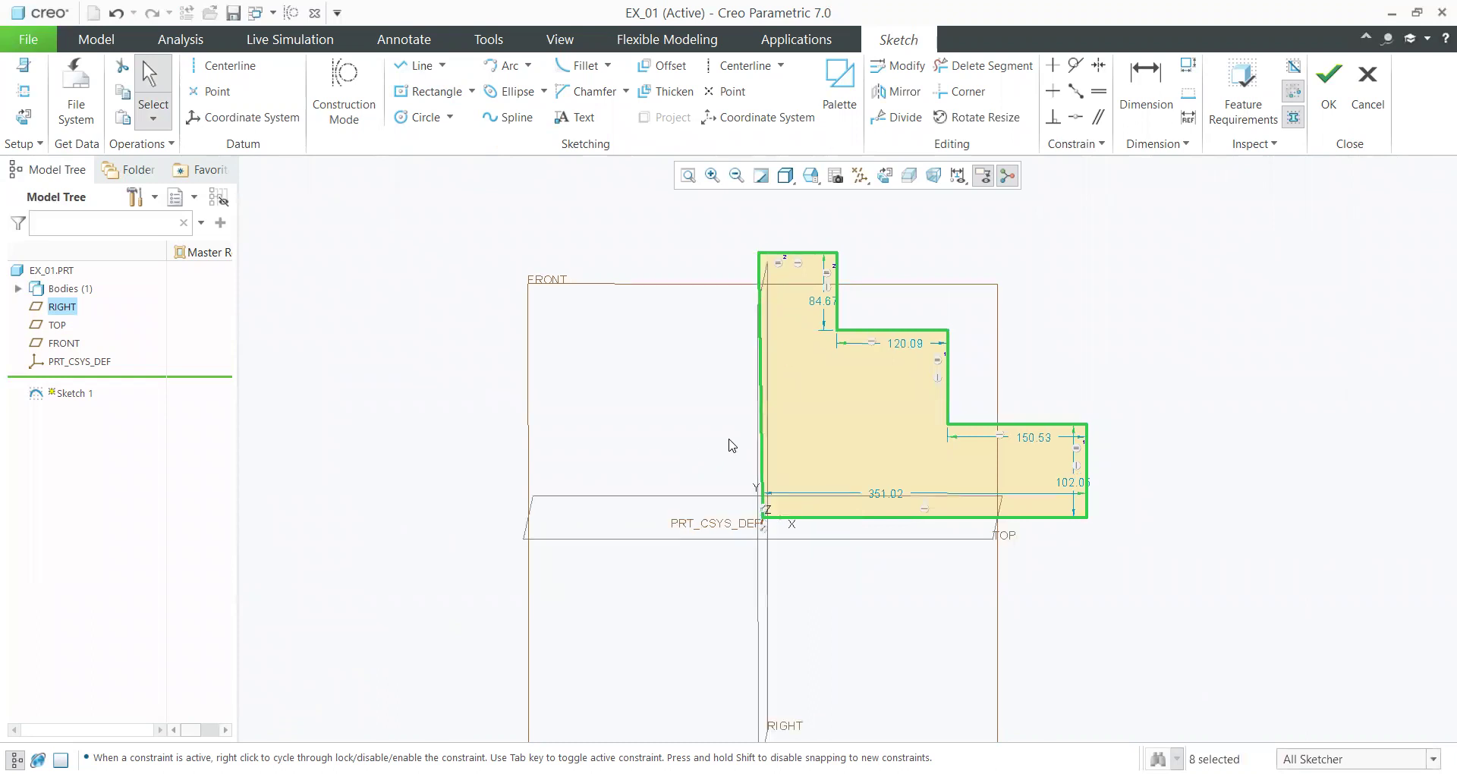
{"action": "left_click", "coordinate": [885, 176]}
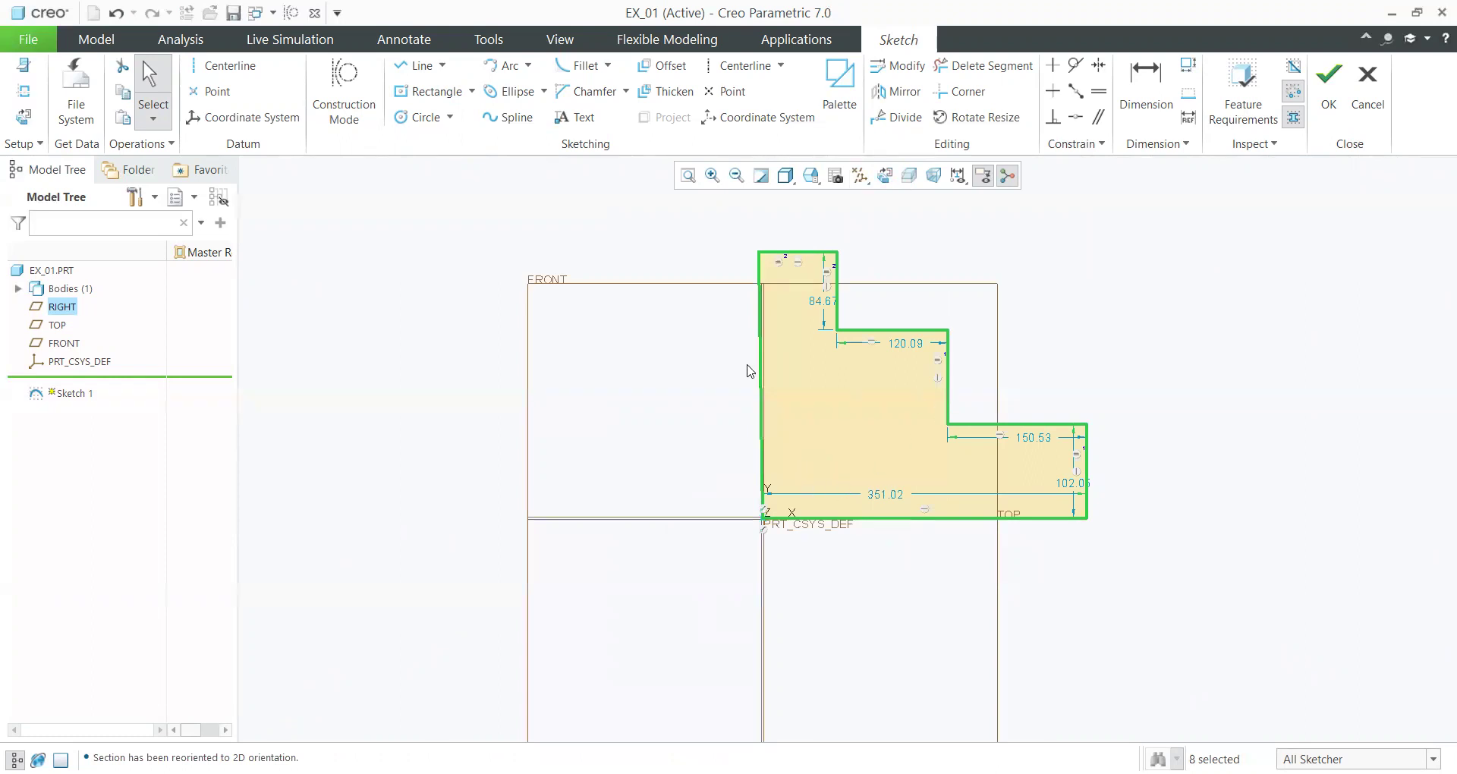
{"action": "left_click", "coordinate": [1054, 67]}
{"action": "left_click", "coordinate": [764, 357]}
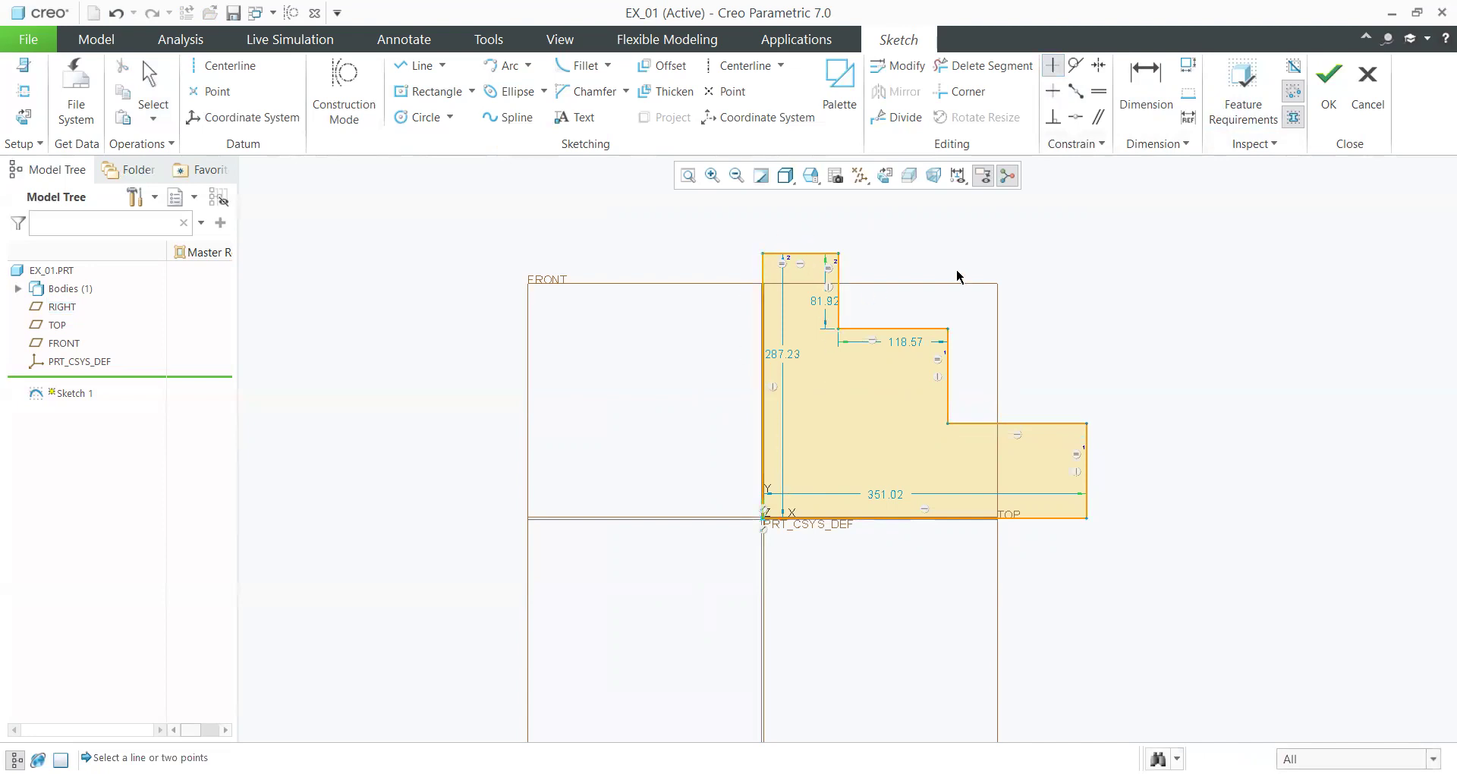
{"action": "middle_click", "coordinate": [991, 274]}
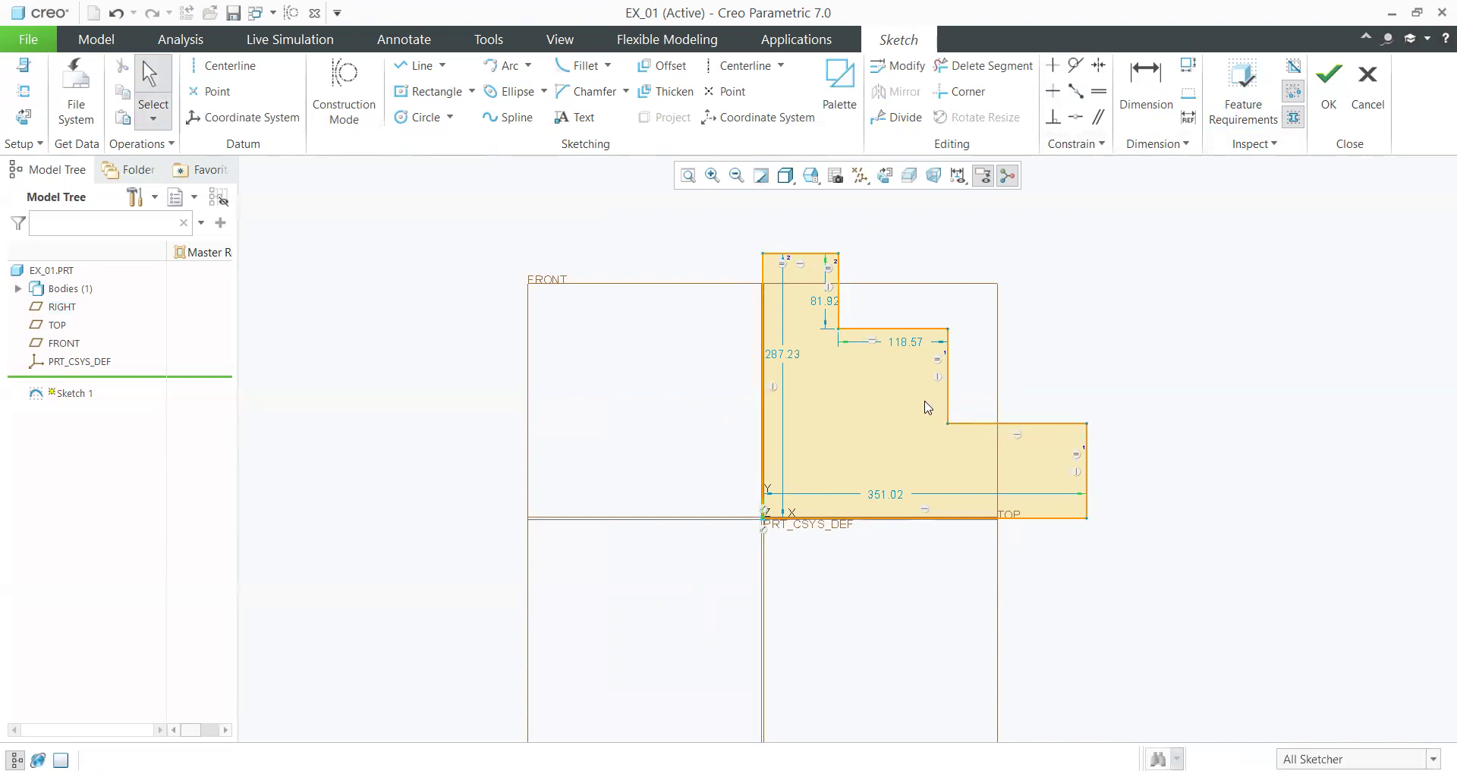
- Set the staircase profile's overall height to 250 mm and its base length to 350 mm
{"action": "double_click", "coordinate": [786, 354]}
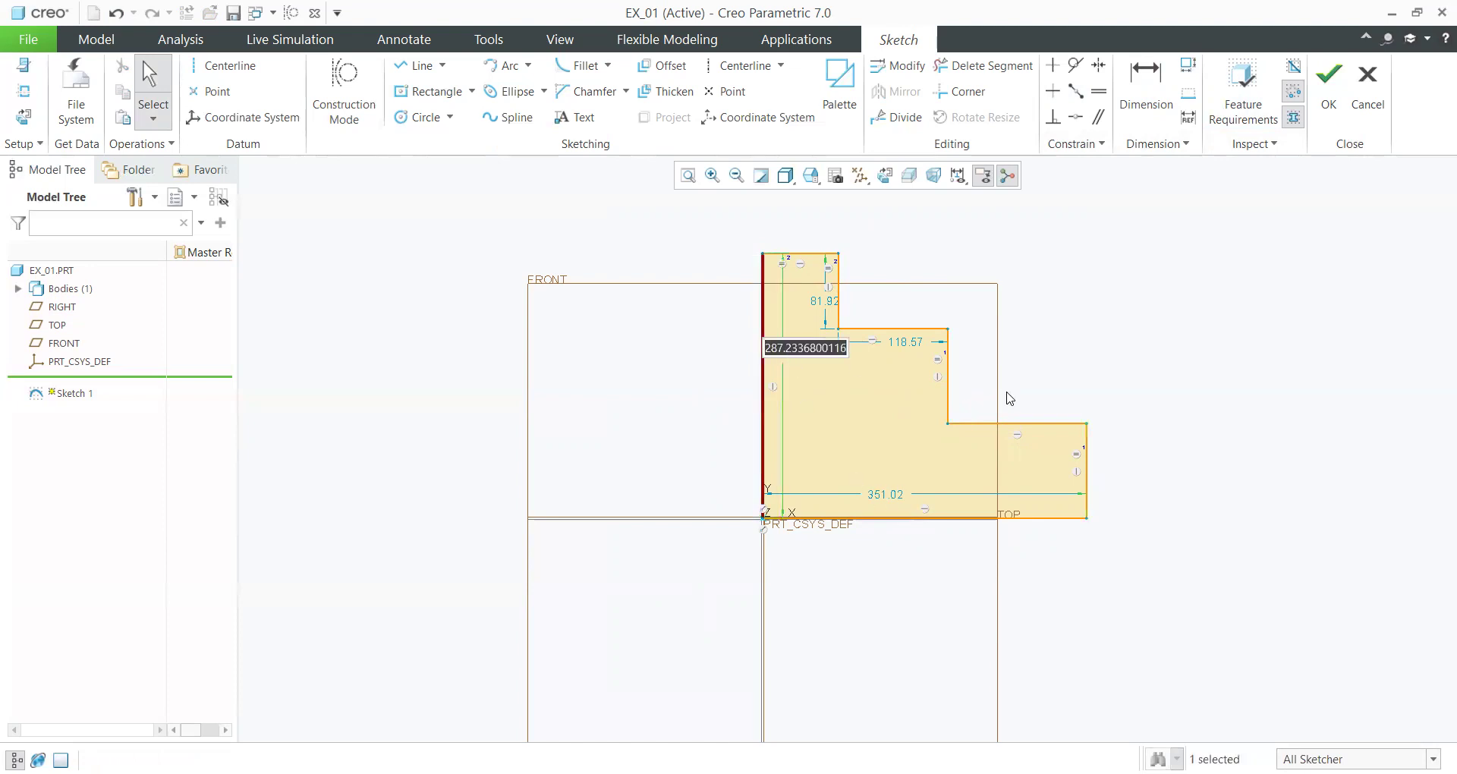
{"action": "type", "text": "250"}
{"action": "key", "text": "Return"}
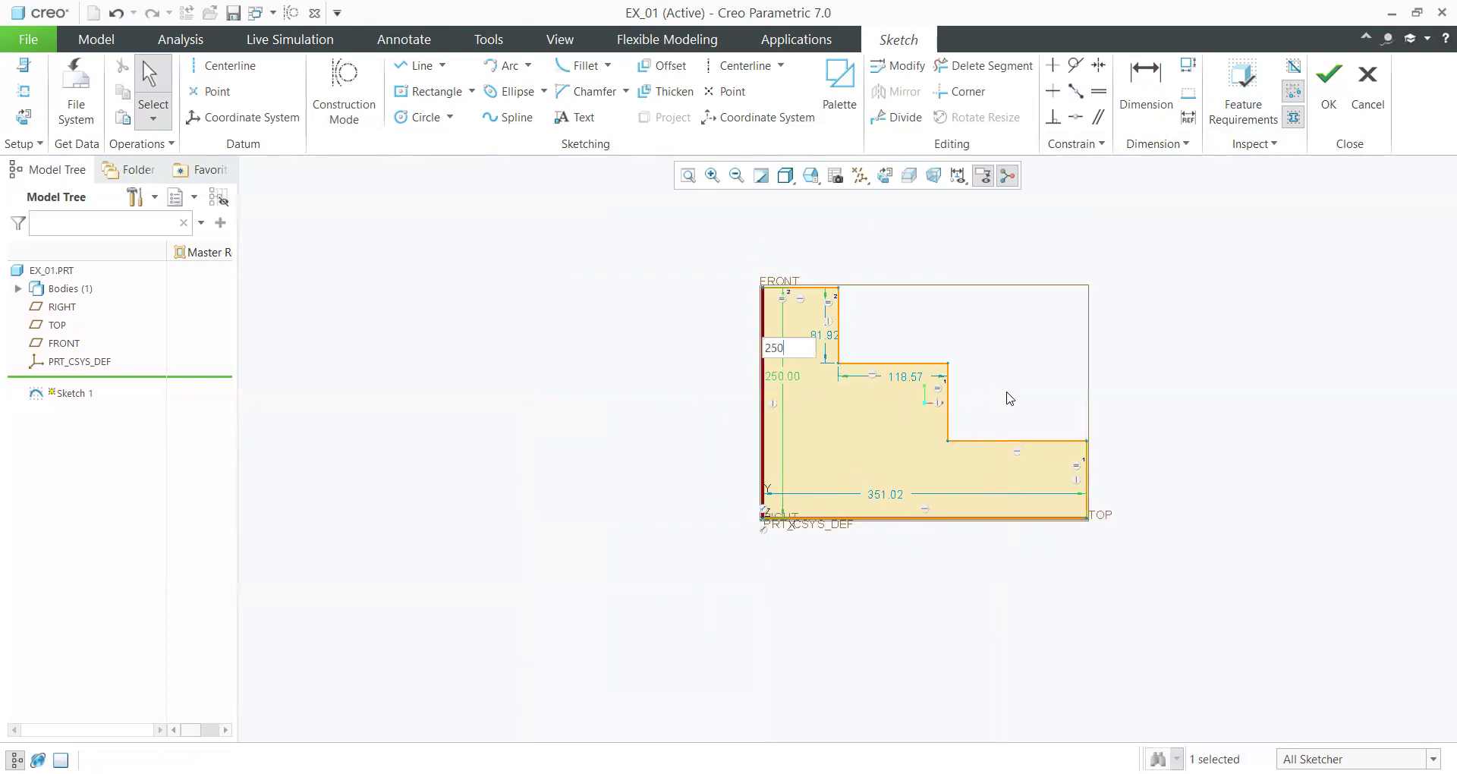
{"action": "double_click", "coordinate": [885, 496]}
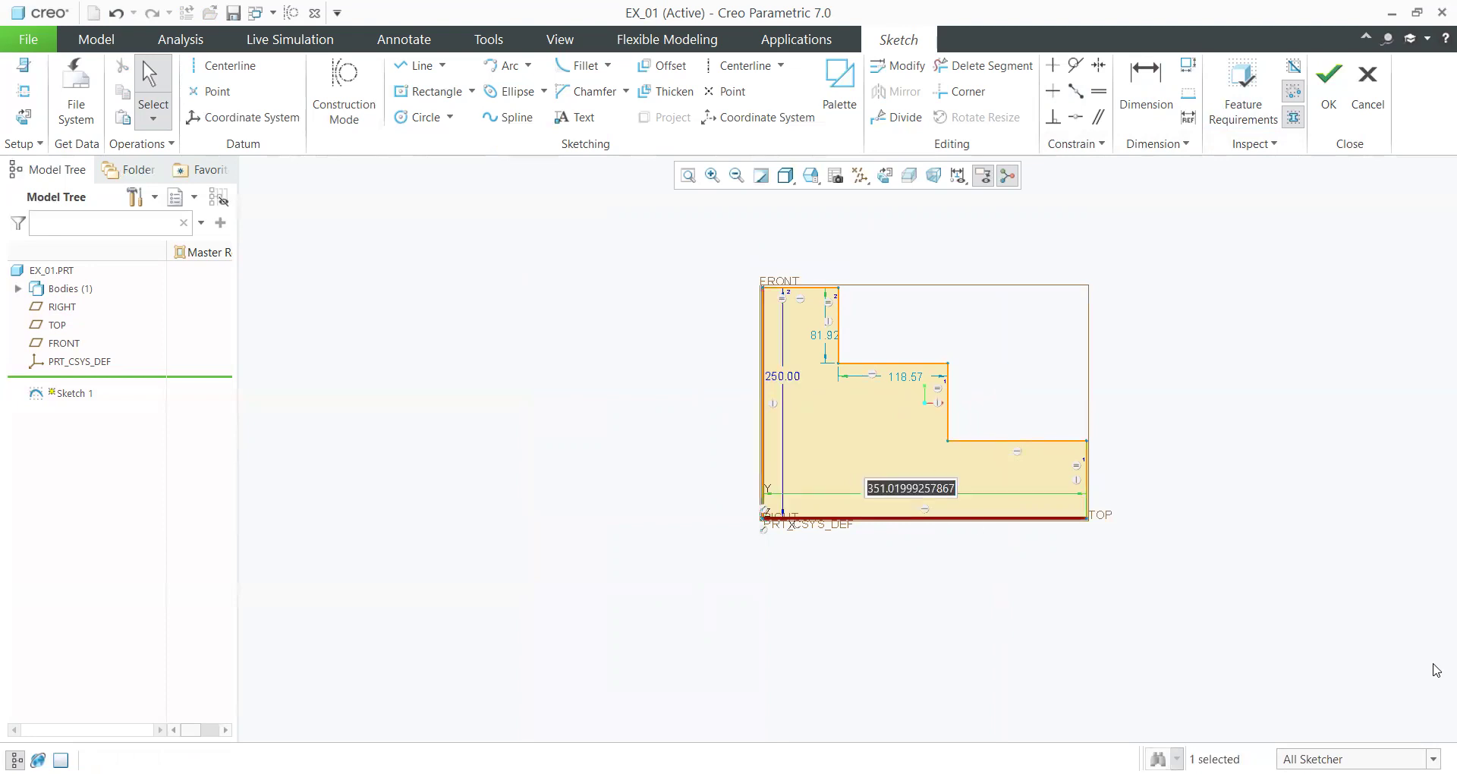
{"action": "type", "text": "350"}
{"action": "key", "text": "Return"}
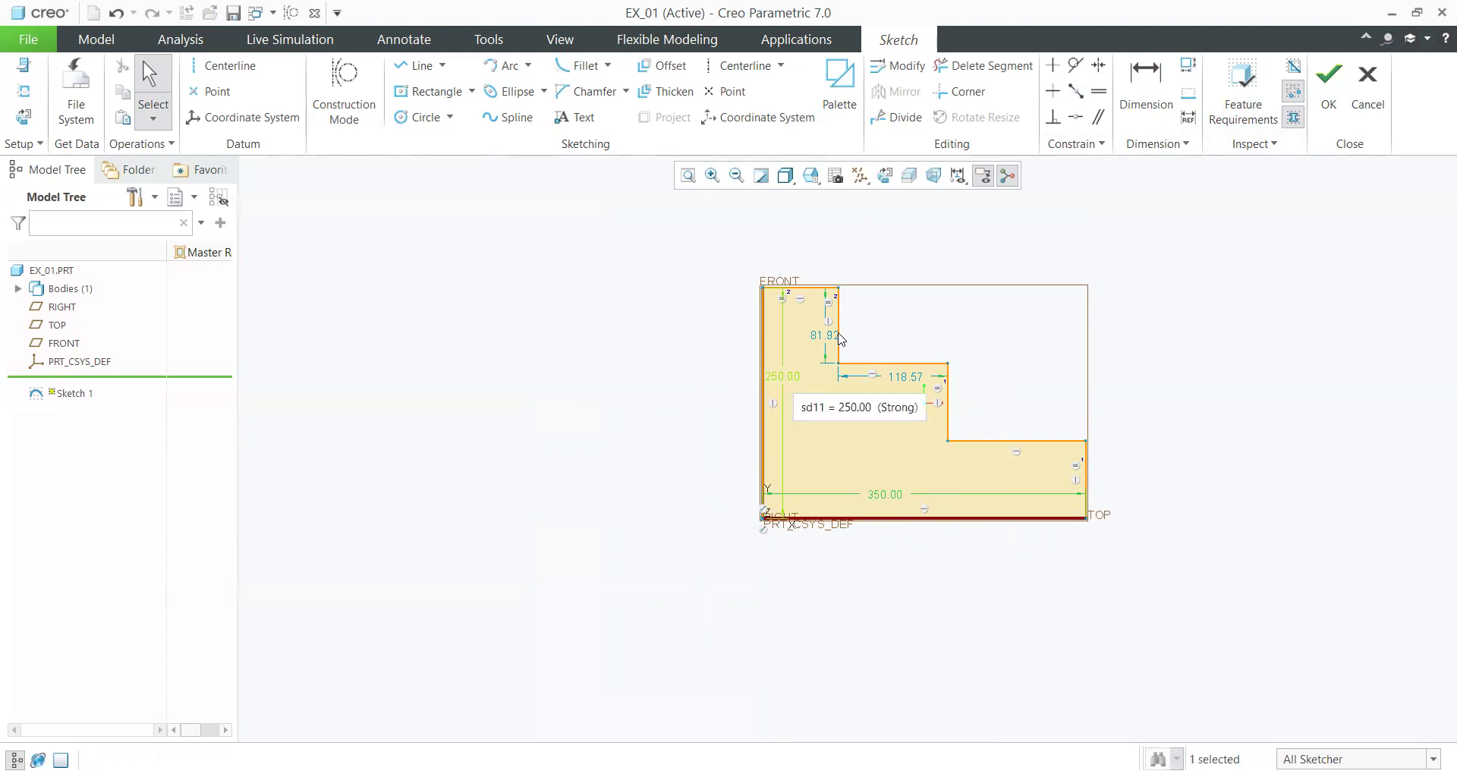
- Change the staircase profile's overall height to 240 mm
{"action": "double_click", "coordinate": [786, 376]}
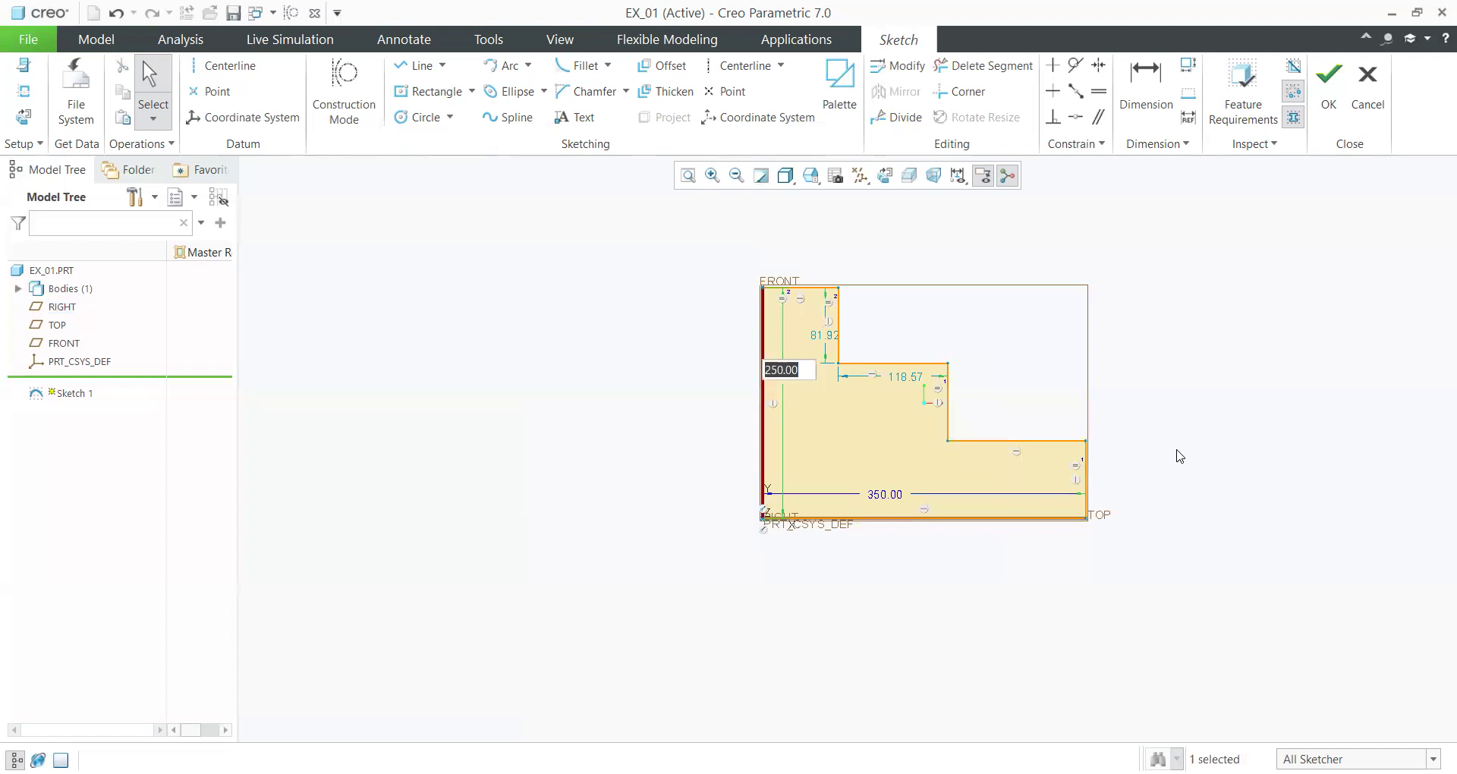
{"action": "type", "text": "24"}
{"action": "key", "text": "Return"}
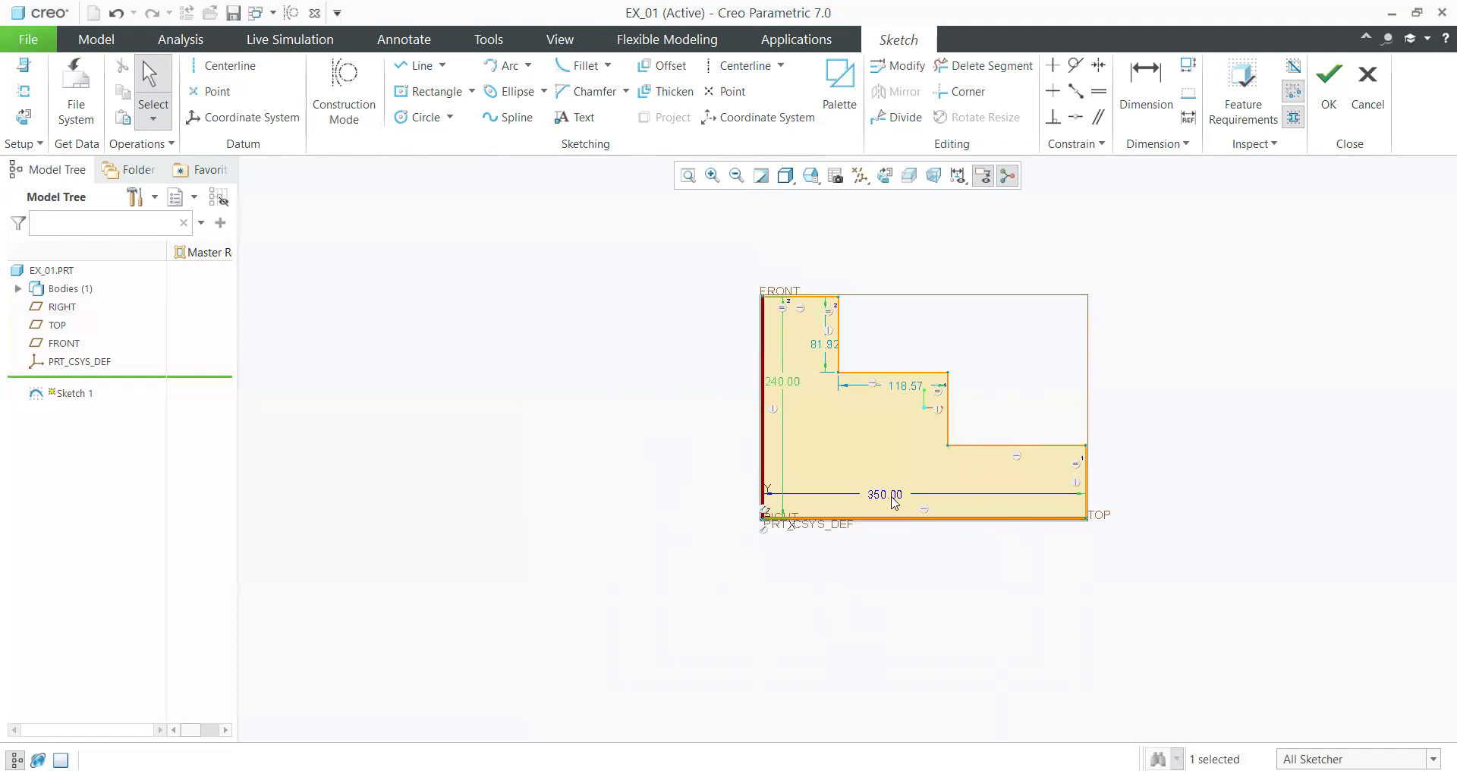
- Set the top step's riser to 80 mm and delete the equal-length constraint between the middle and lowest risers
{"action": "double_click", "coordinate": [833, 353]}
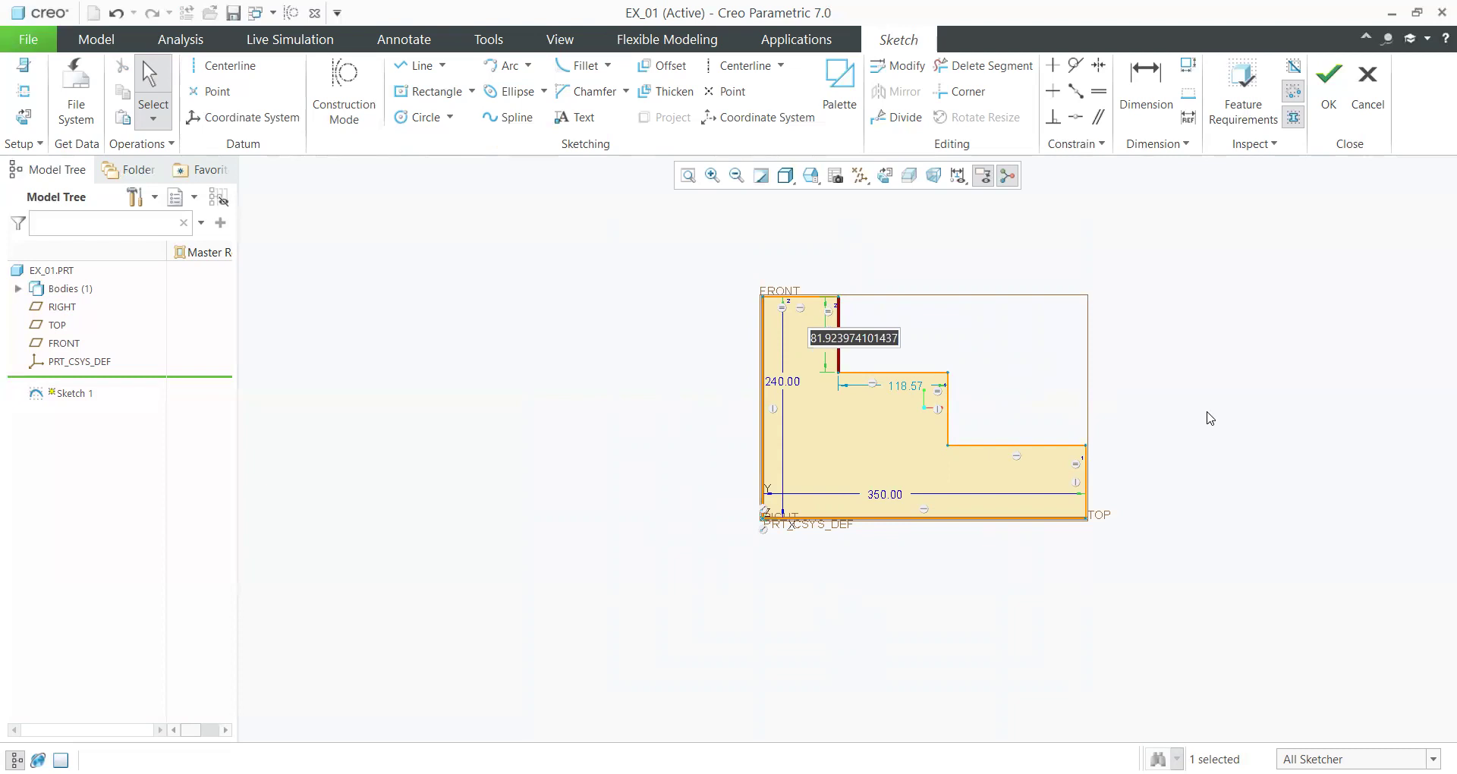
{"action": "type", "text": "80"}
{"action": "key", "text": "Return"}
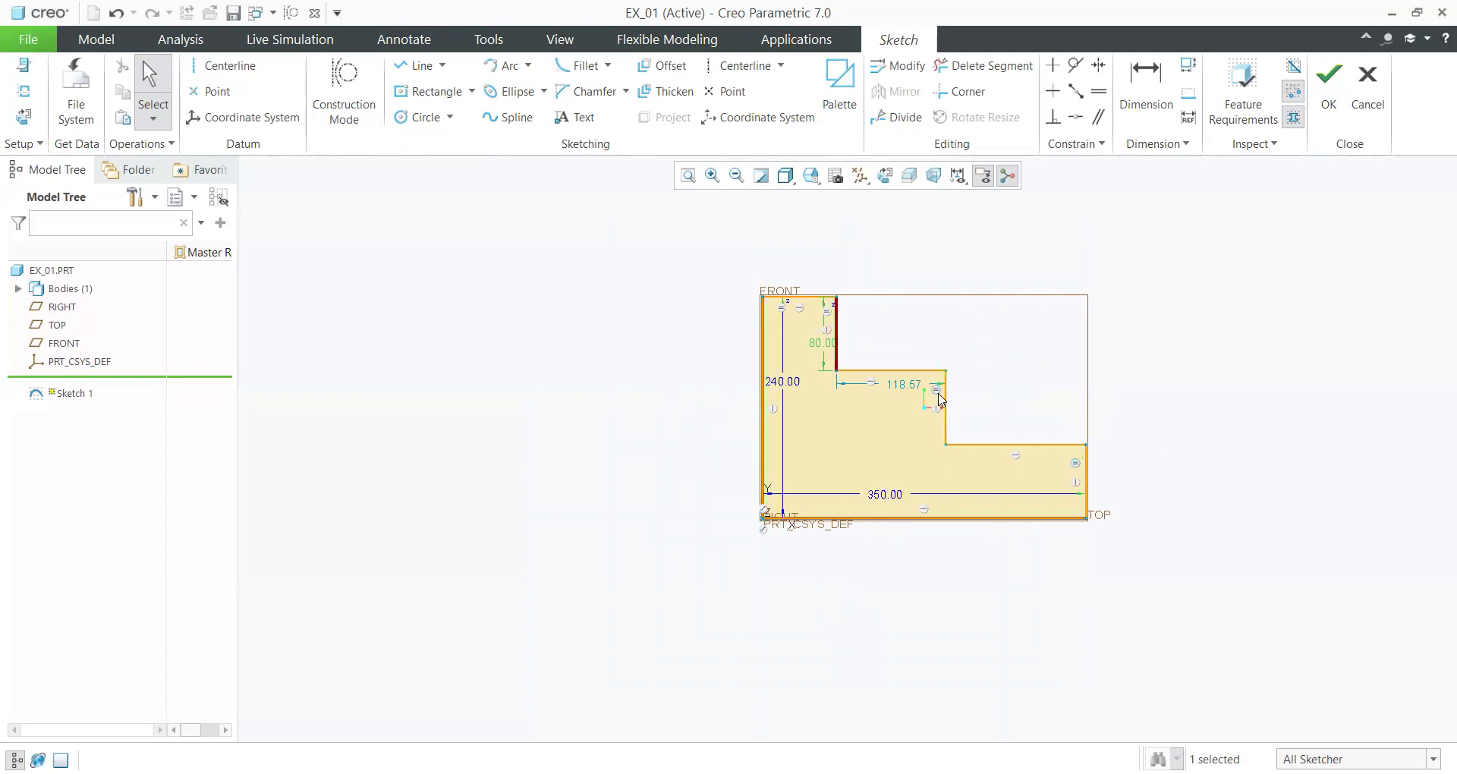
{"action": "left_click", "coordinate": [937, 391]}
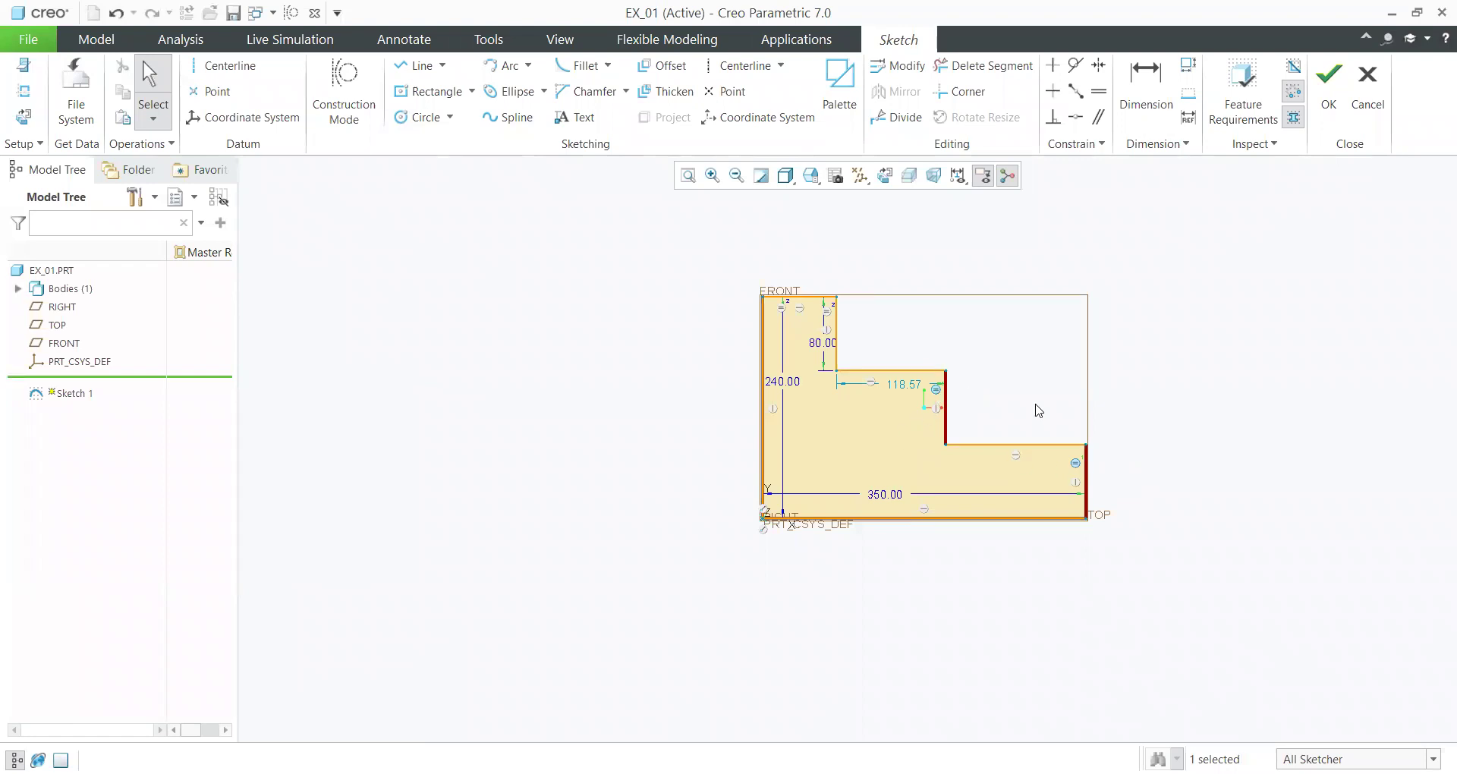
{"action": "key", "text": "Delete"}
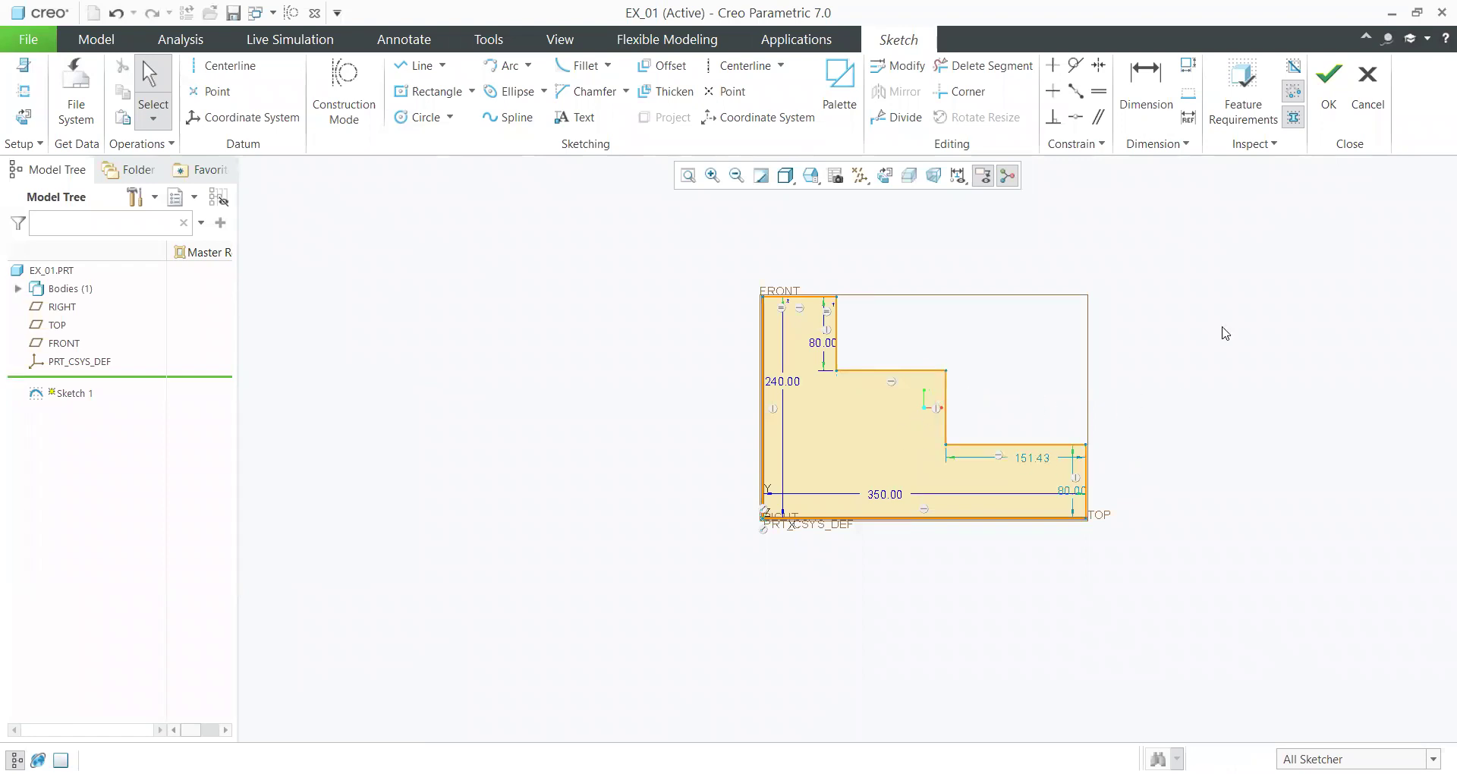
- Constrain the lowest riser's height dimension to equal the top step's 80 mm riser dimension
{"action": "left_click", "coordinate": [1101, 94]}
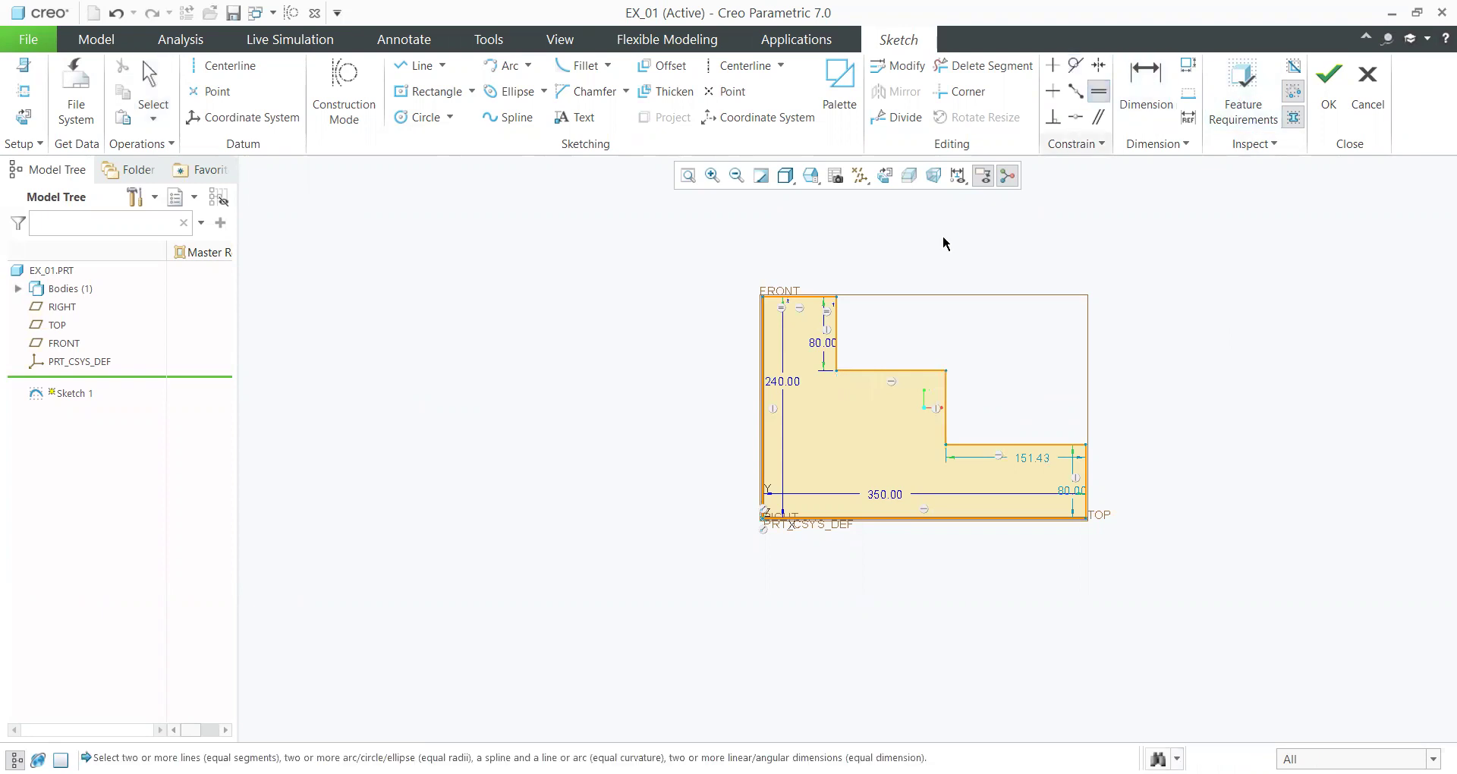
{"action": "left_click", "coordinate": [820, 343]}
{"action": "left_click", "coordinate": [1072, 491]}
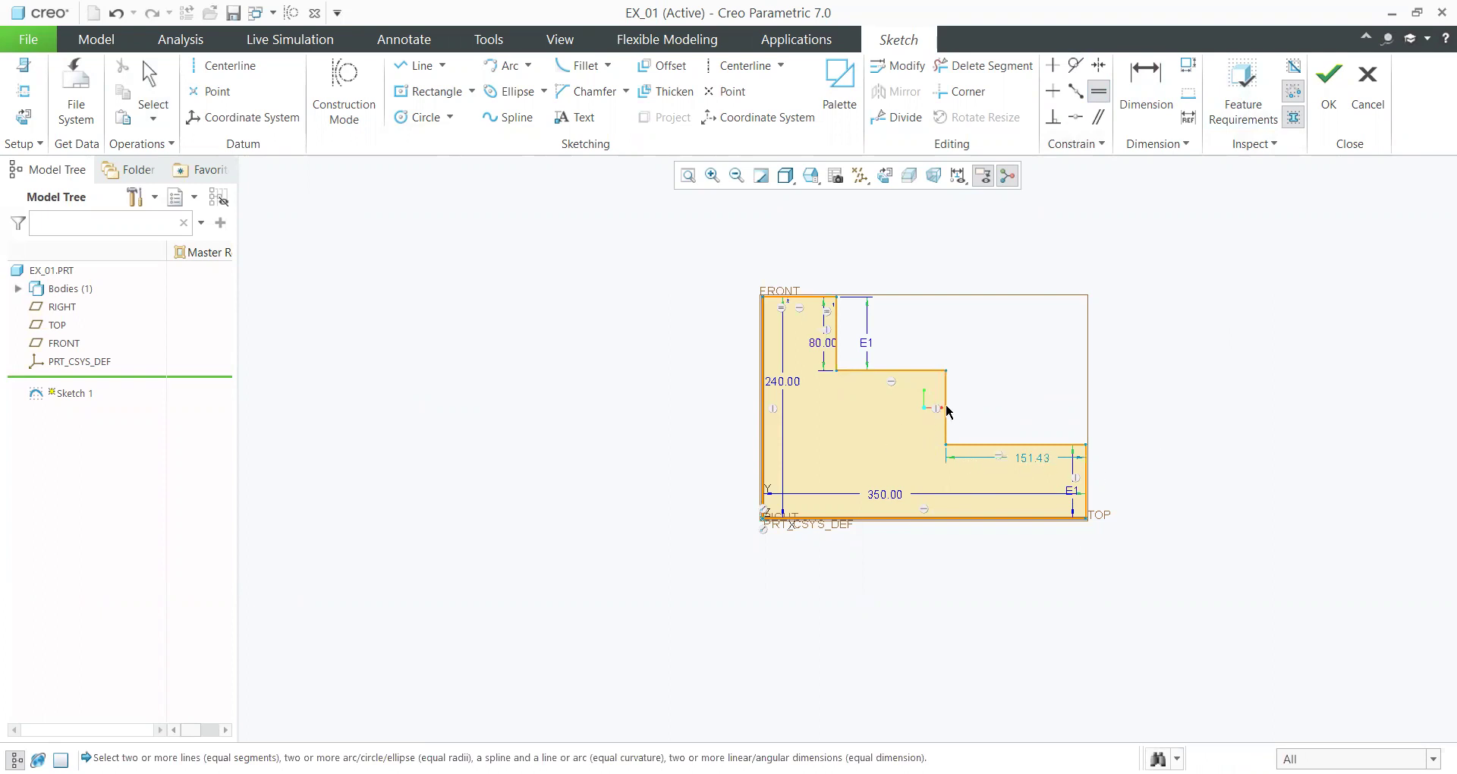
- Try to dimension the middle riser's height, and discard the conflicting new dimension
{"action": "key", "text": "d"}
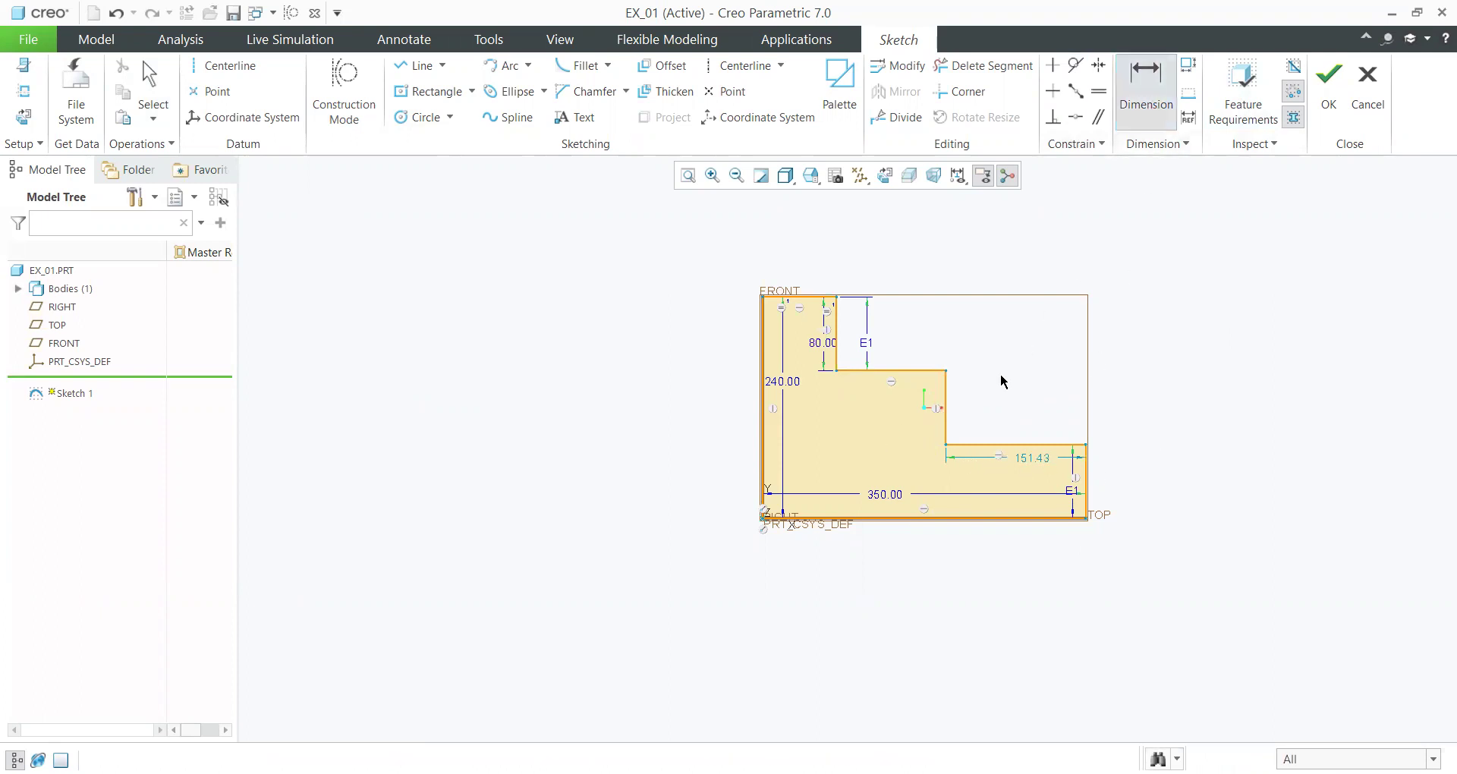
{"action": "left_click", "coordinate": [947, 379]}
{"action": "middle_click", "coordinate": [977, 415]}
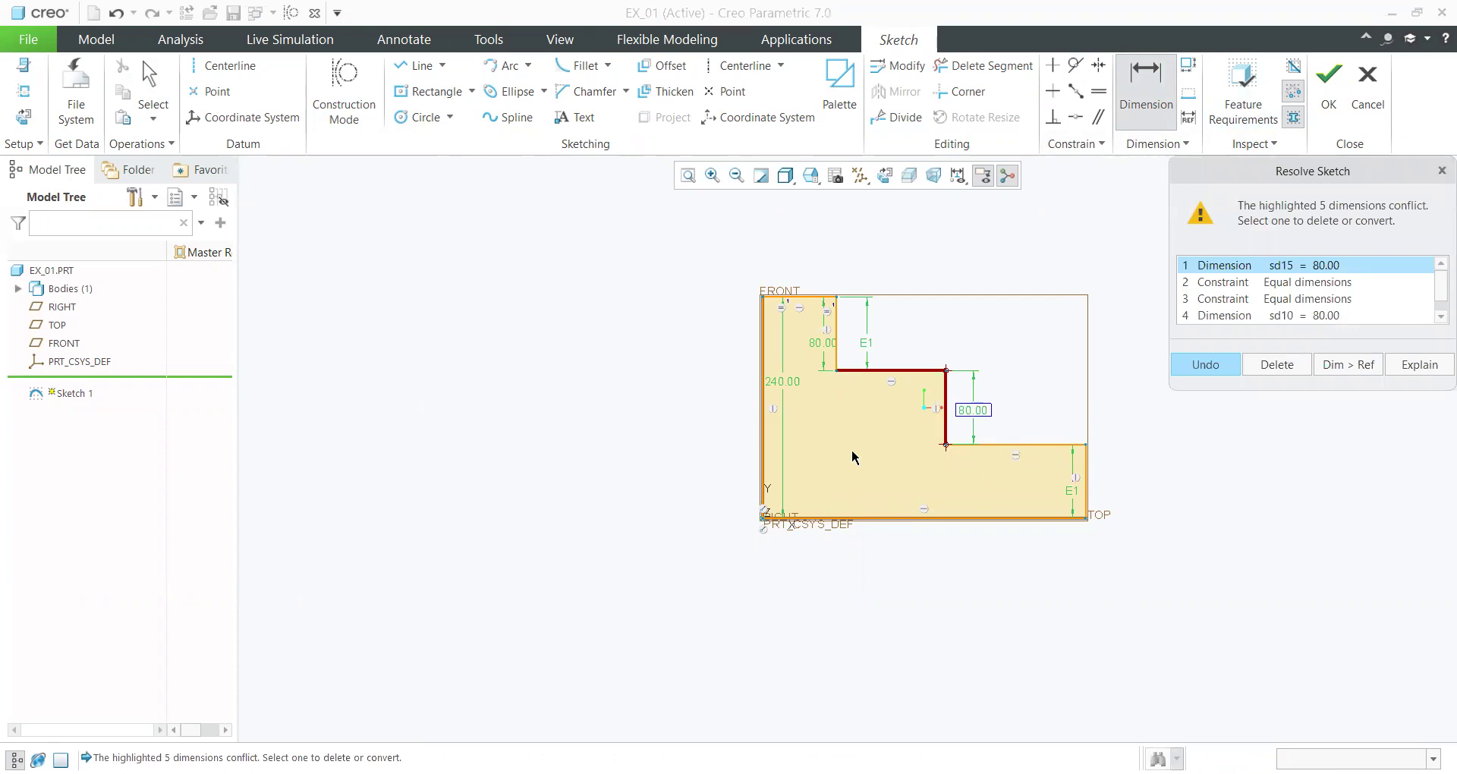
{"action": "left_click", "coordinate": [1291, 363]}
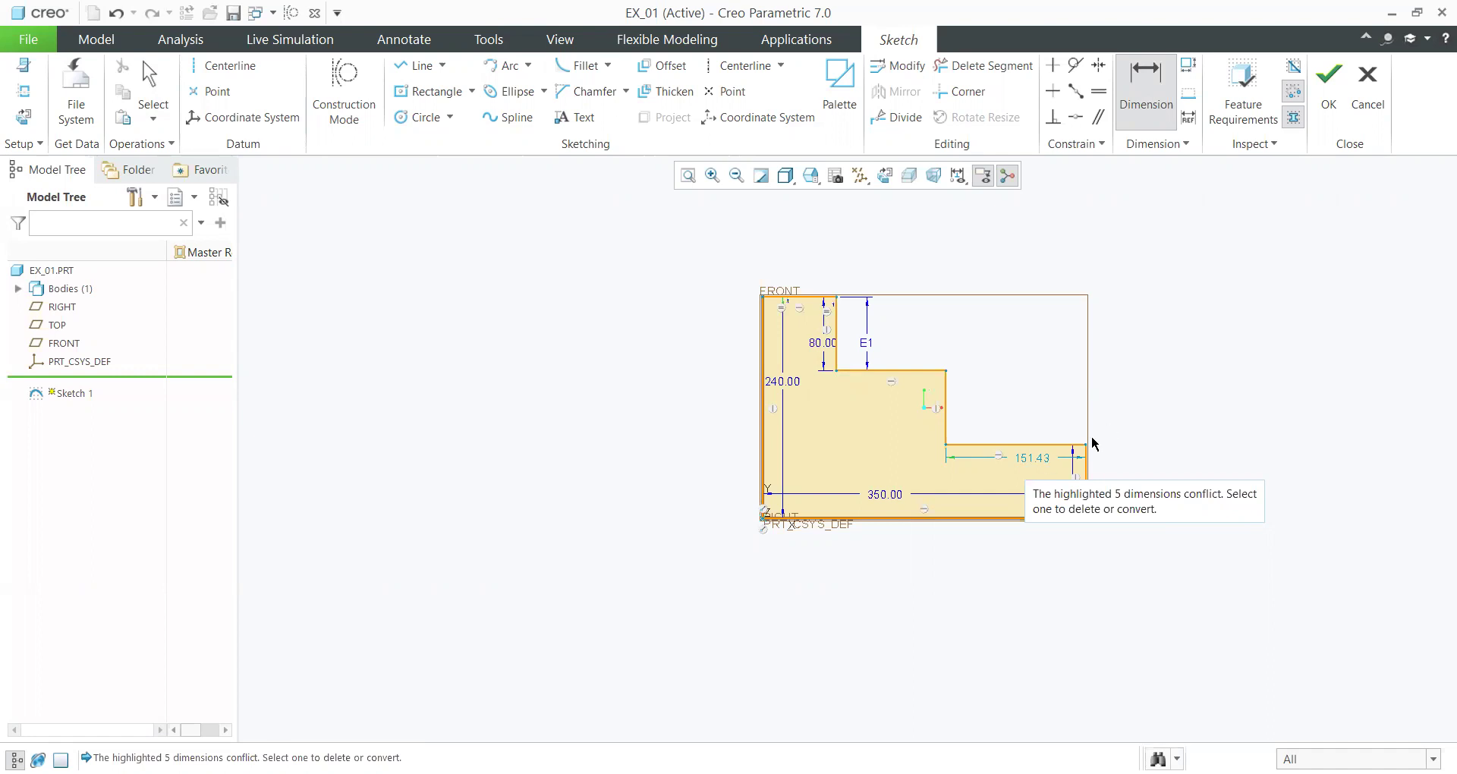
- Set the staircase profile's overall base length to 360 mm and the lowest tread's width to 120 mm
{"action": "double_click", "coordinate": [885, 494]}
{"action": "type", "text": "360"}
{"action": "key", "text": "Return"}
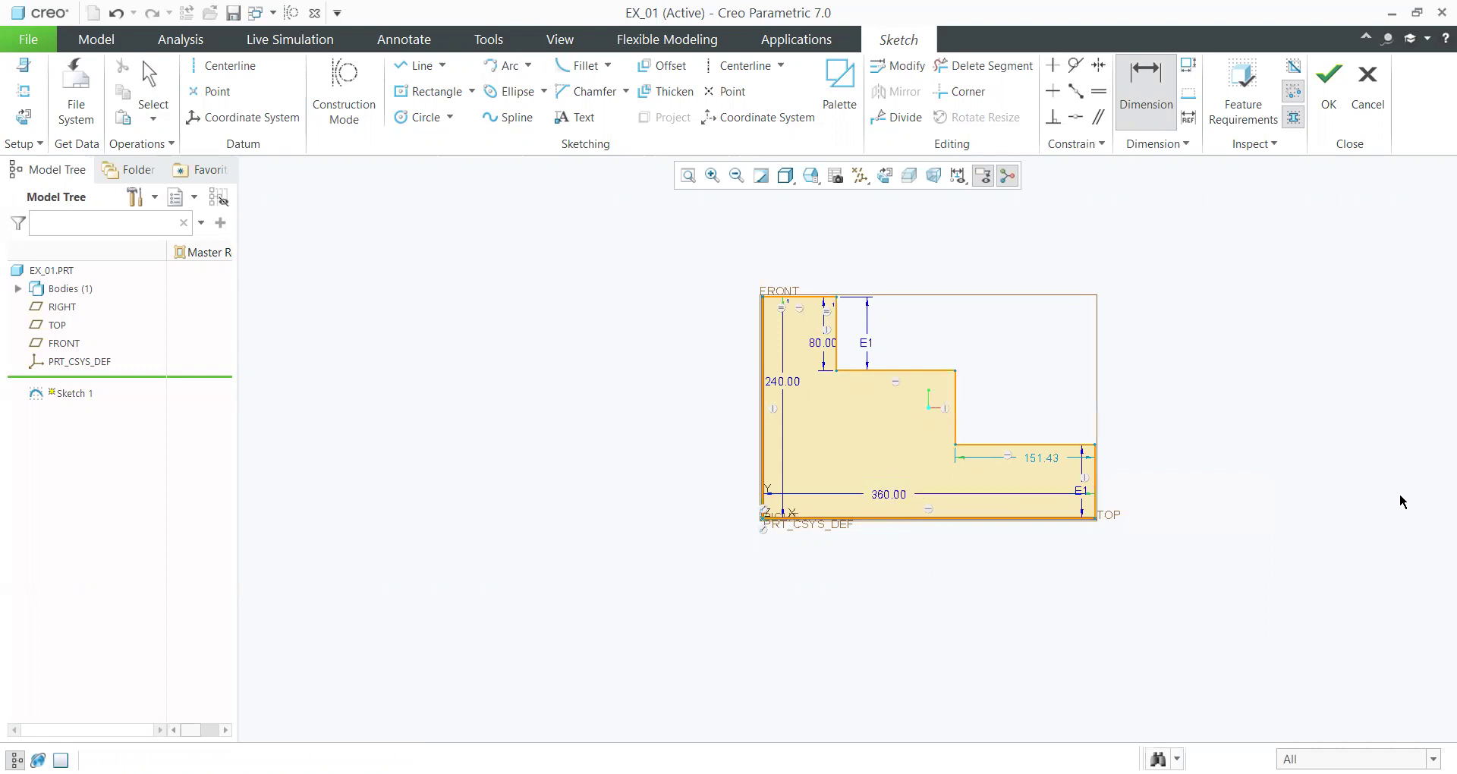
{"action": "double_click", "coordinate": [1039, 459]}
{"action": "type", "text": "120"}
{"action": "key", "text": "Return"}
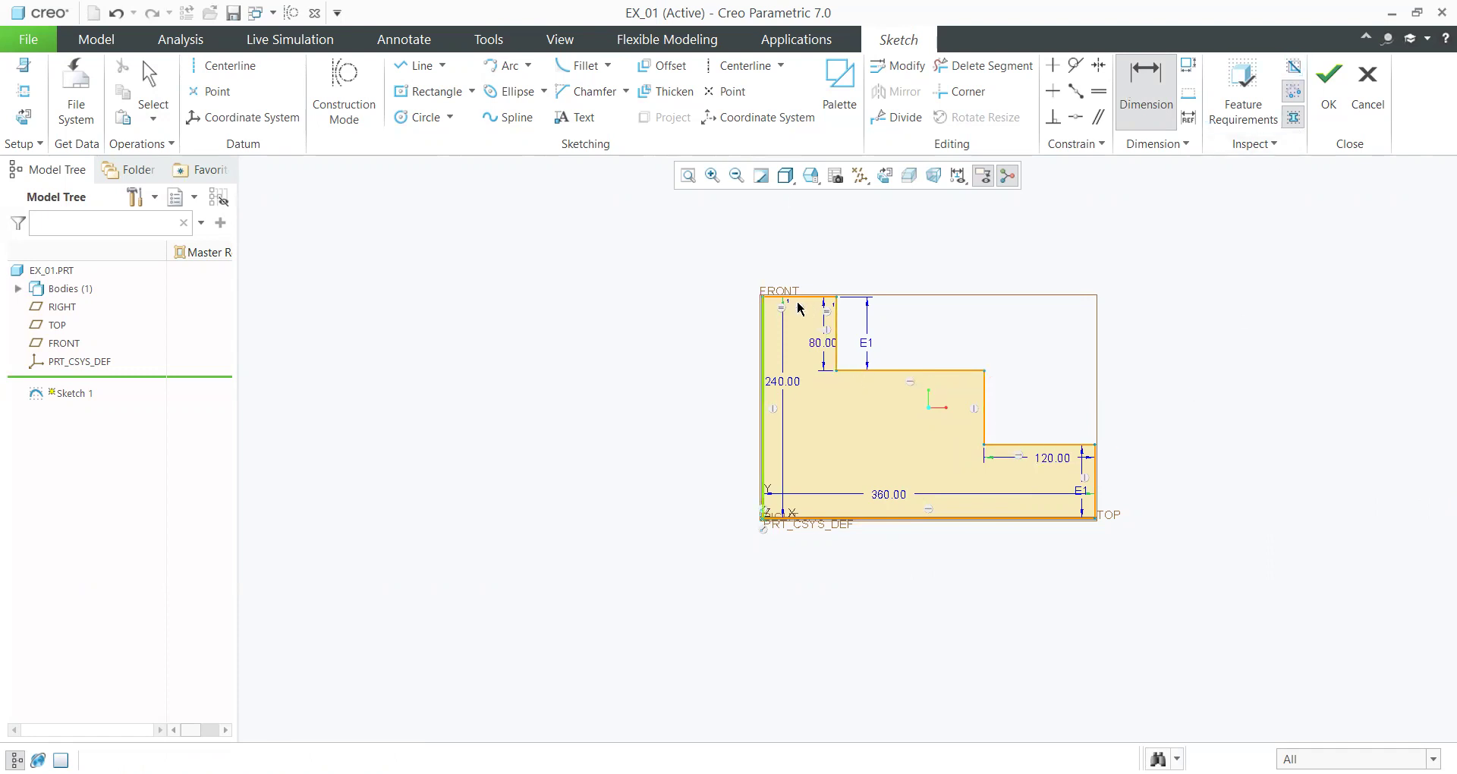
- Dimension the middle tread's width, resolving the conflict by deleting the top riser's 80 mm dimension
{"action": "left_click", "coordinate": [835, 372]}
{"action": "left_click", "coordinate": [985, 372]}
{"action": "middle_click", "coordinate": [903, 263]}
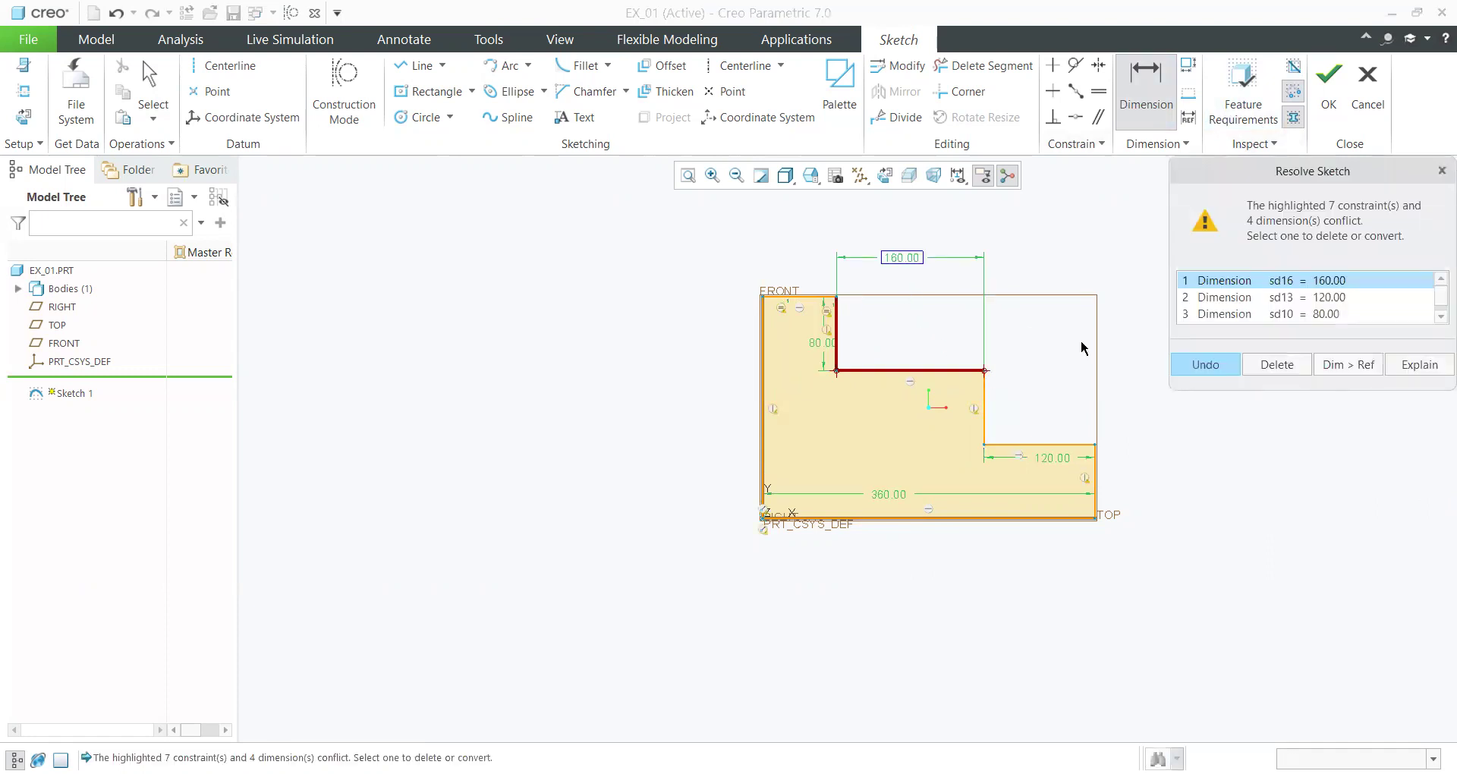
{"action": "left_click", "coordinate": [1312, 301]}
{"action": "left_click", "coordinate": [1307, 317]}
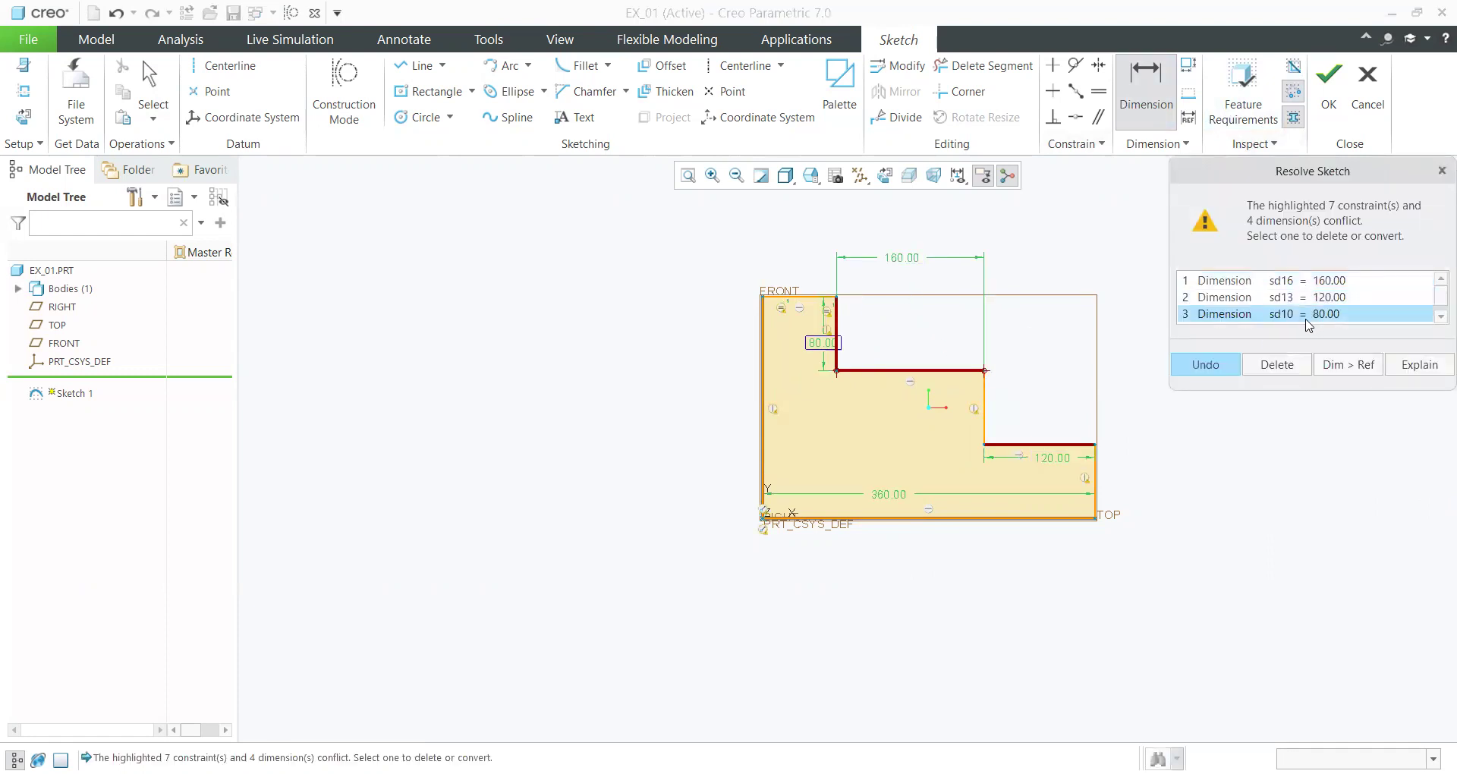
{"action": "left_click", "coordinate": [1263, 368]}
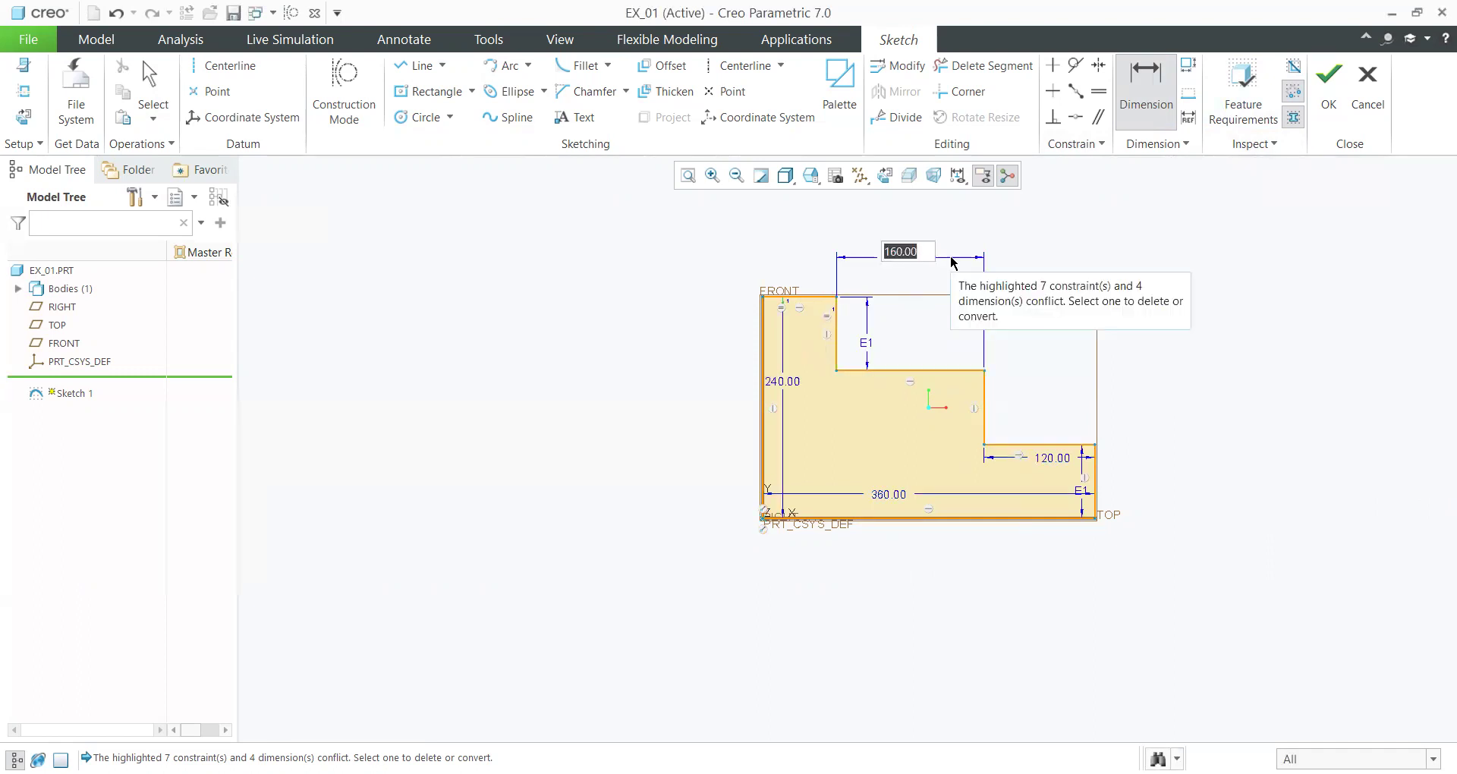
{"action": "key", "text": "Return"}
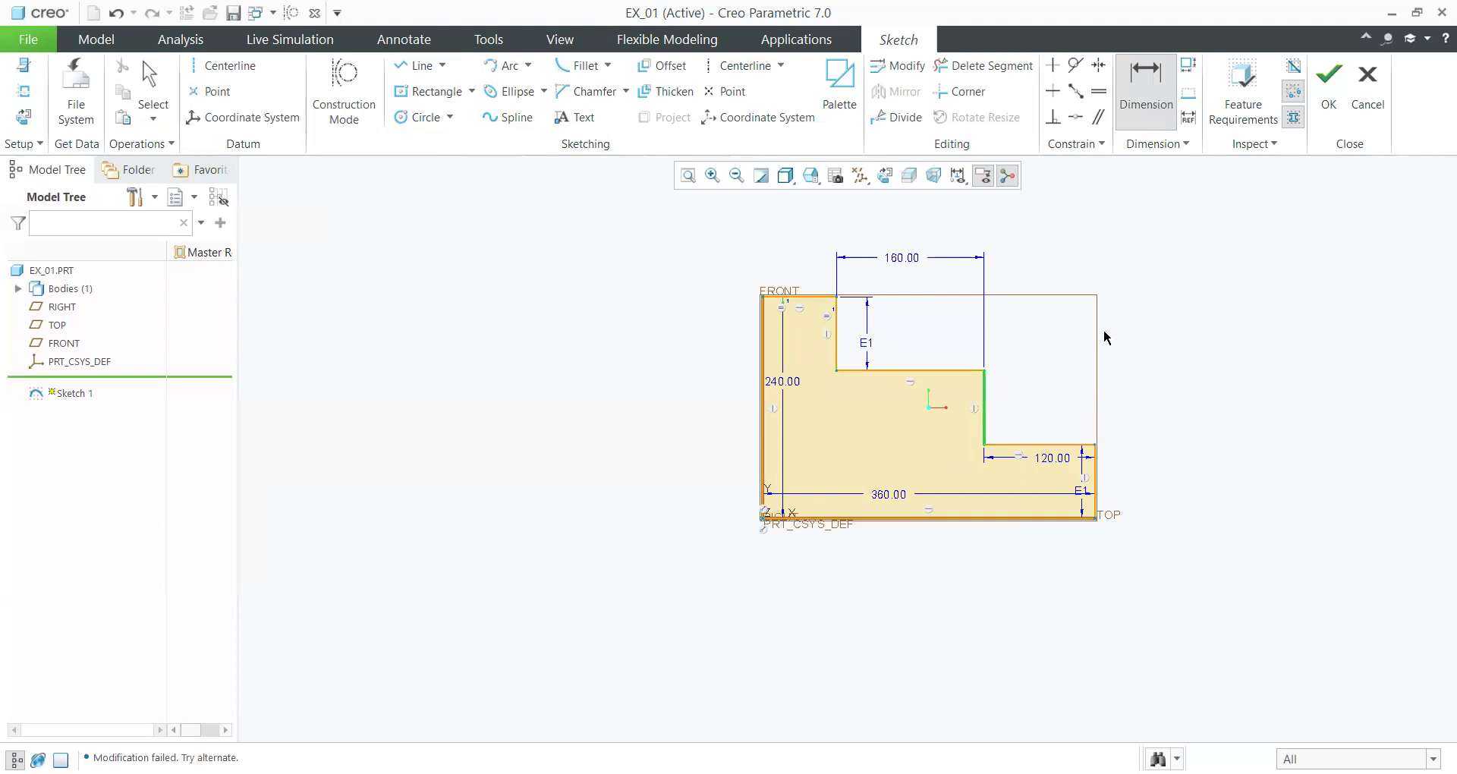
{"action": "key", "text": "Escape"}
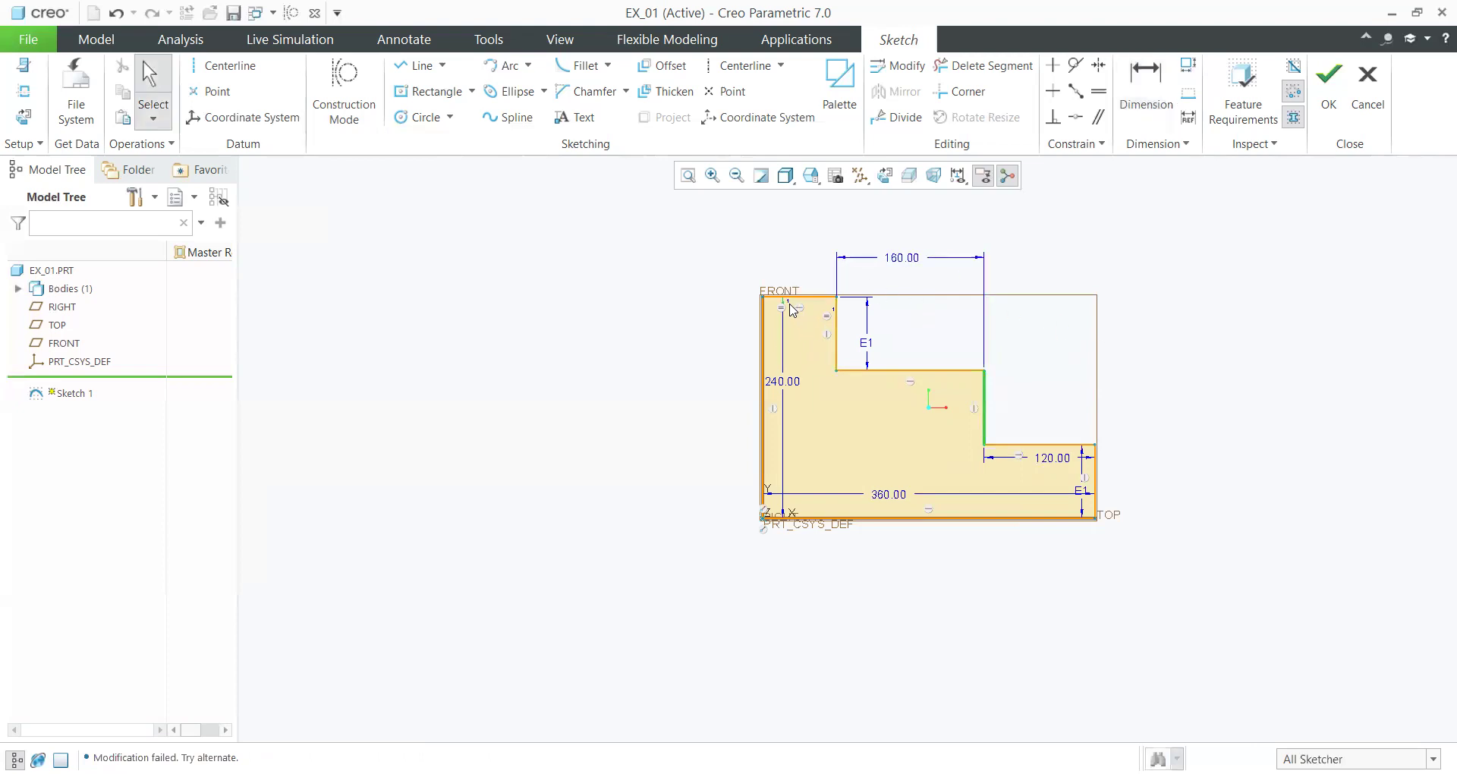
- Delete the equal-length constraint between the top tread and its riser, and set the middle tread's width to 120 mm
{"action": "left_click", "coordinate": [835, 318]}
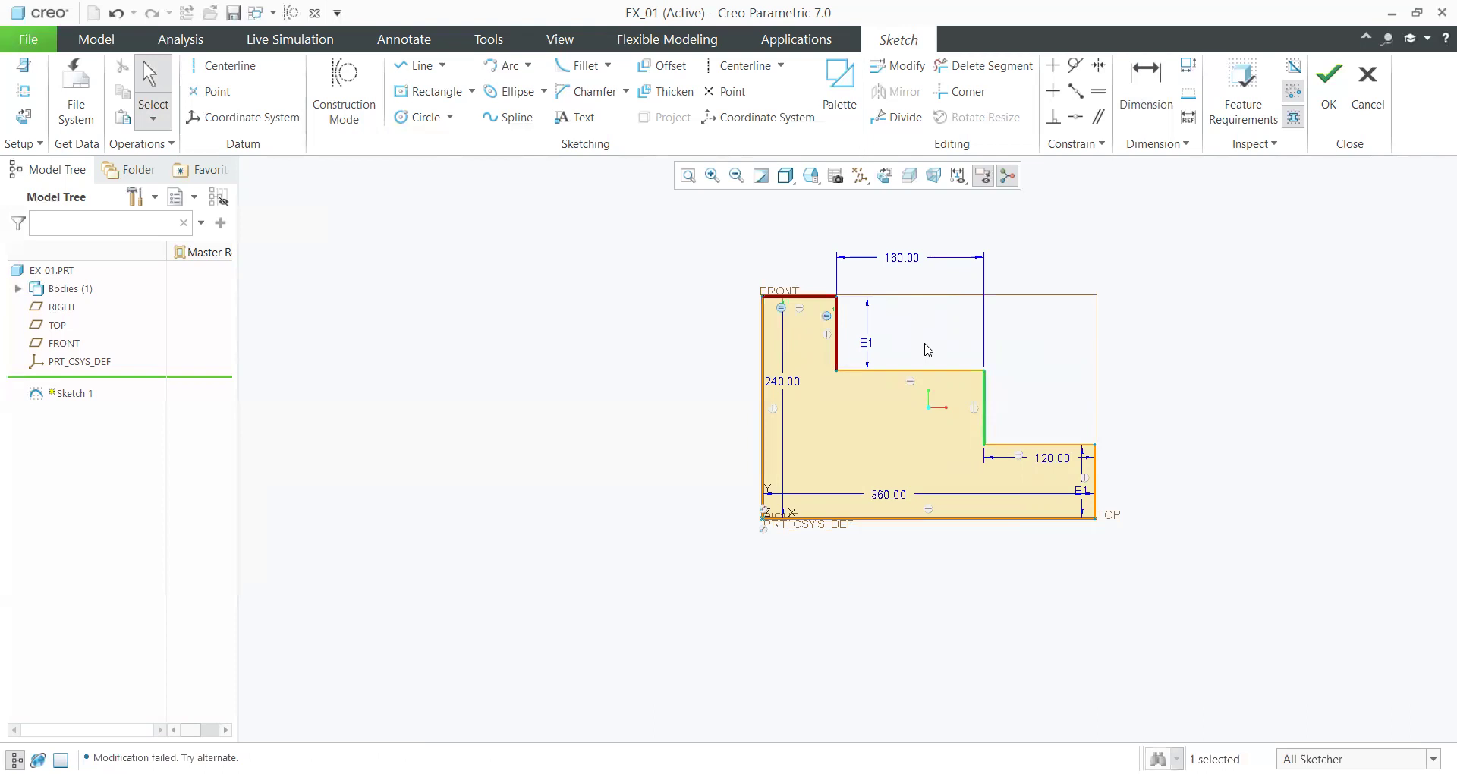
{"action": "double_click", "coordinate": [902, 258]}
{"action": "type", "text": "120"}
{"action": "key", "text": "Return"}
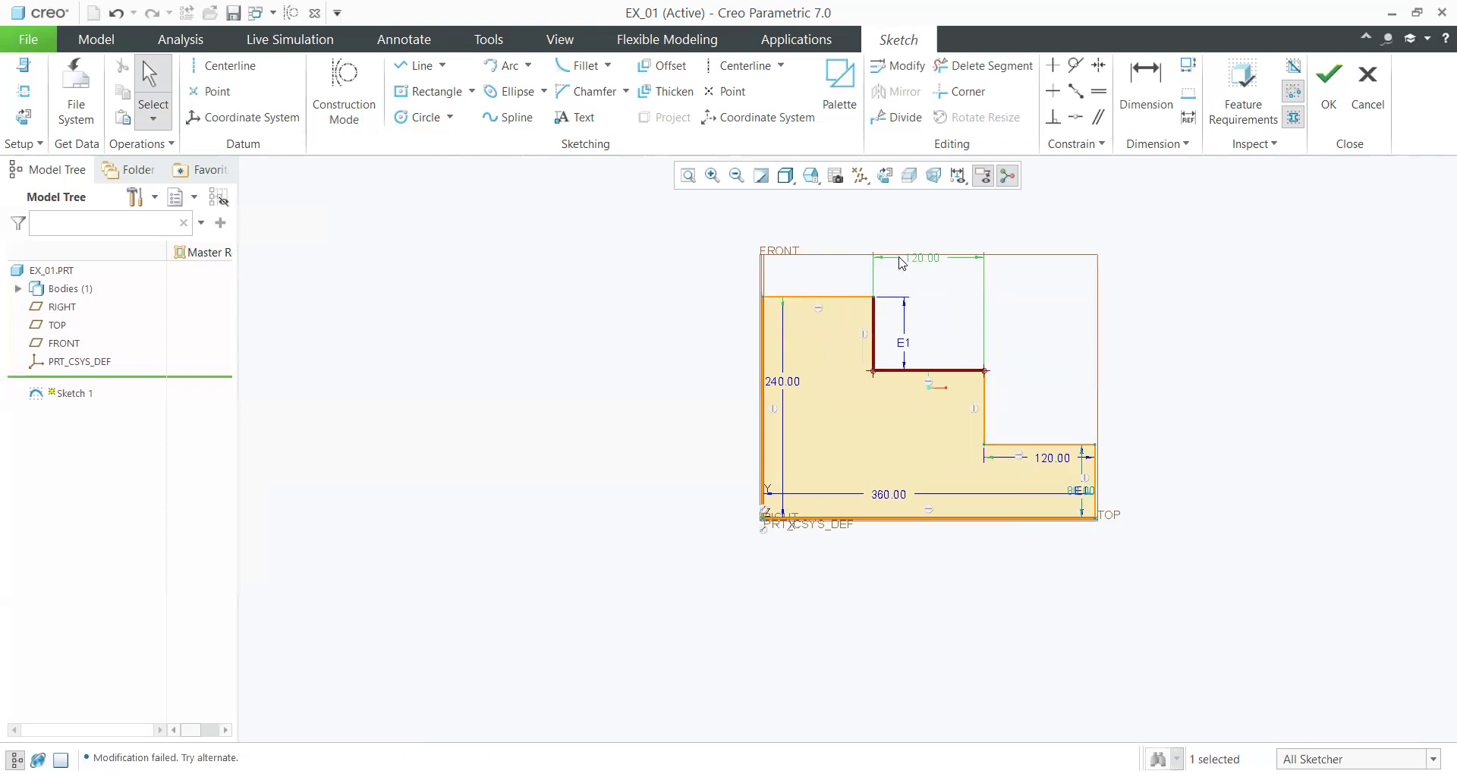
{"action": "left_click", "coordinate": [1056, 334]}
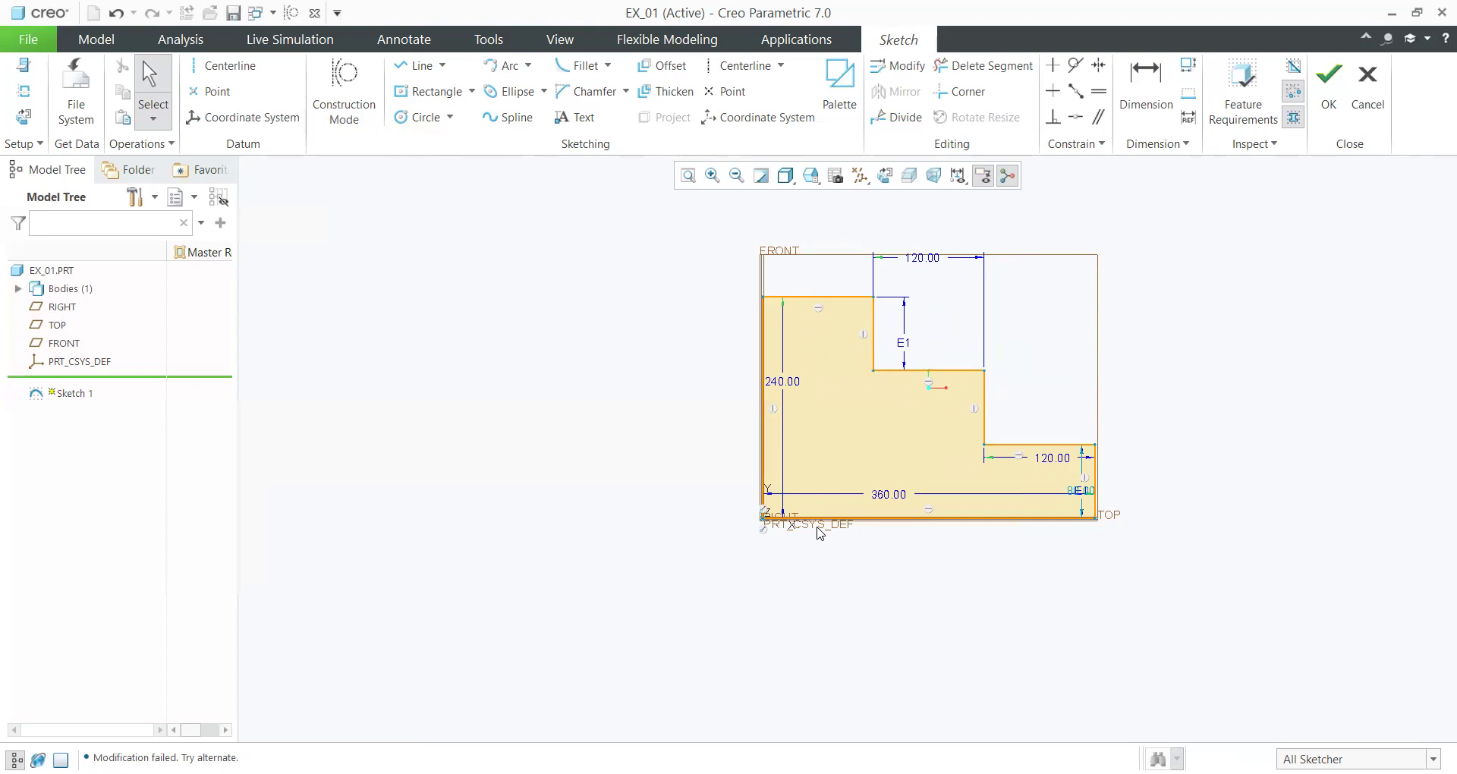
- Finish the sketch and extrude the staircase profile as a solid, 250 mm deep, symmetrically on both sides of the sketch plane
{"action": "left_click", "coordinate": [1329, 84]}
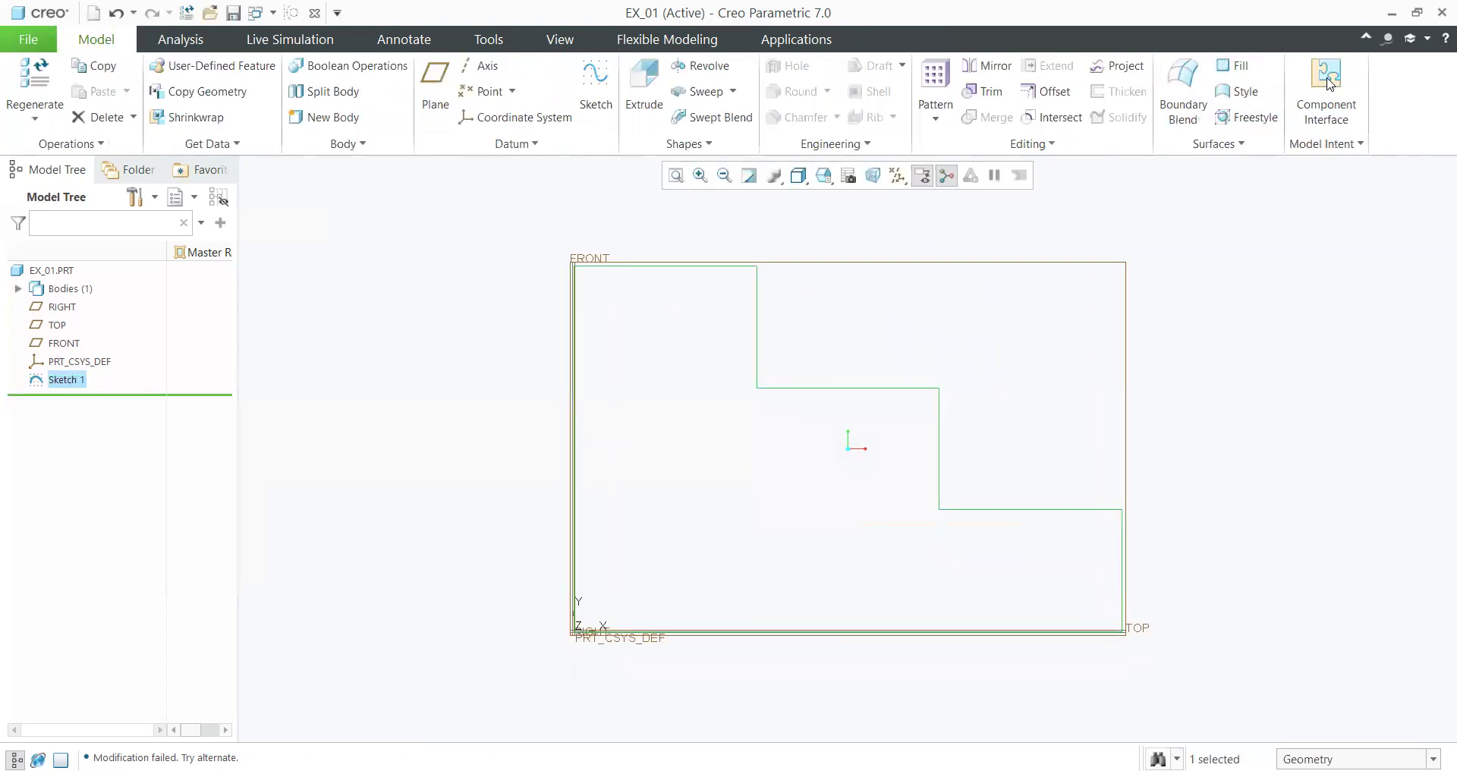
{"action": "key", "text": "ctrl+d"}
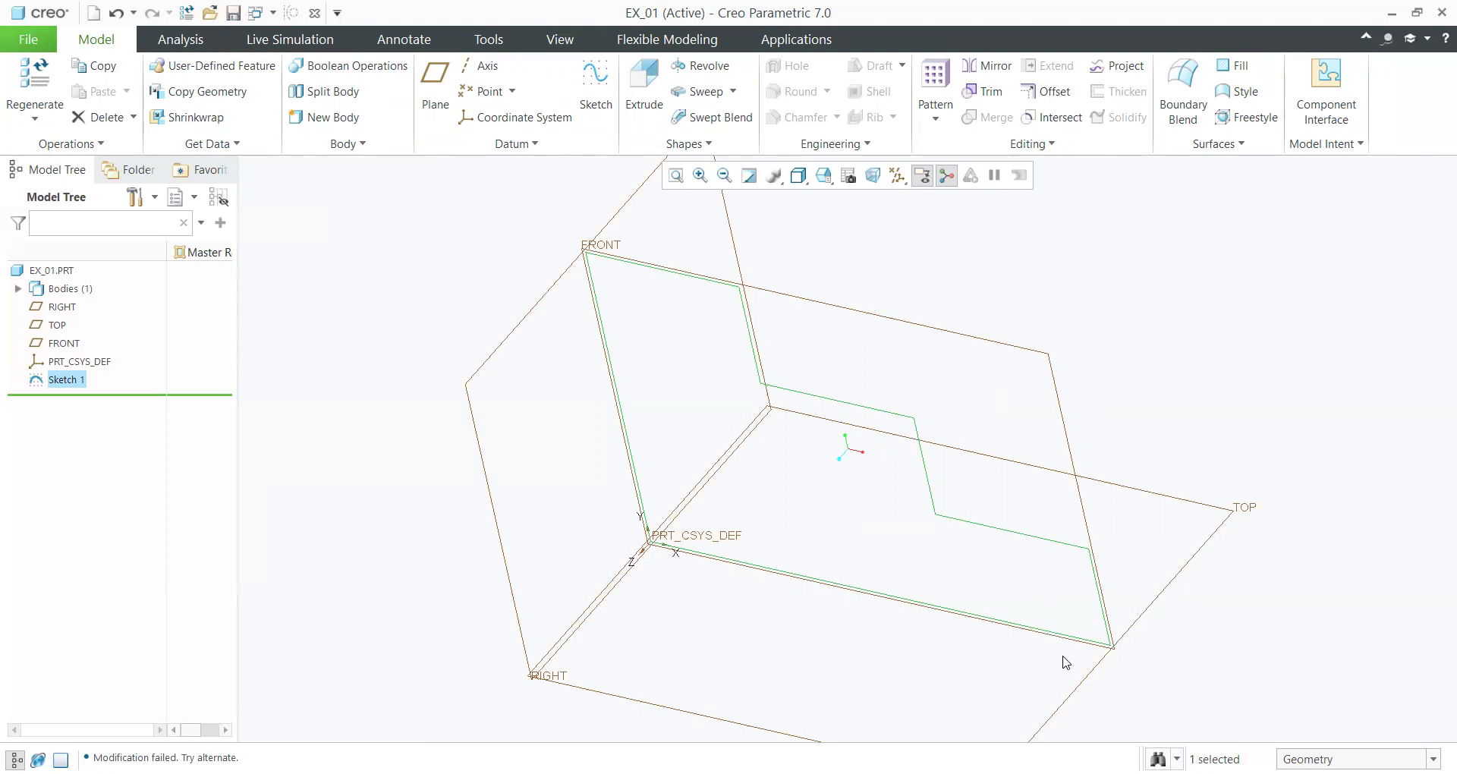
{"action": "left_click", "coordinate": [643, 75]}
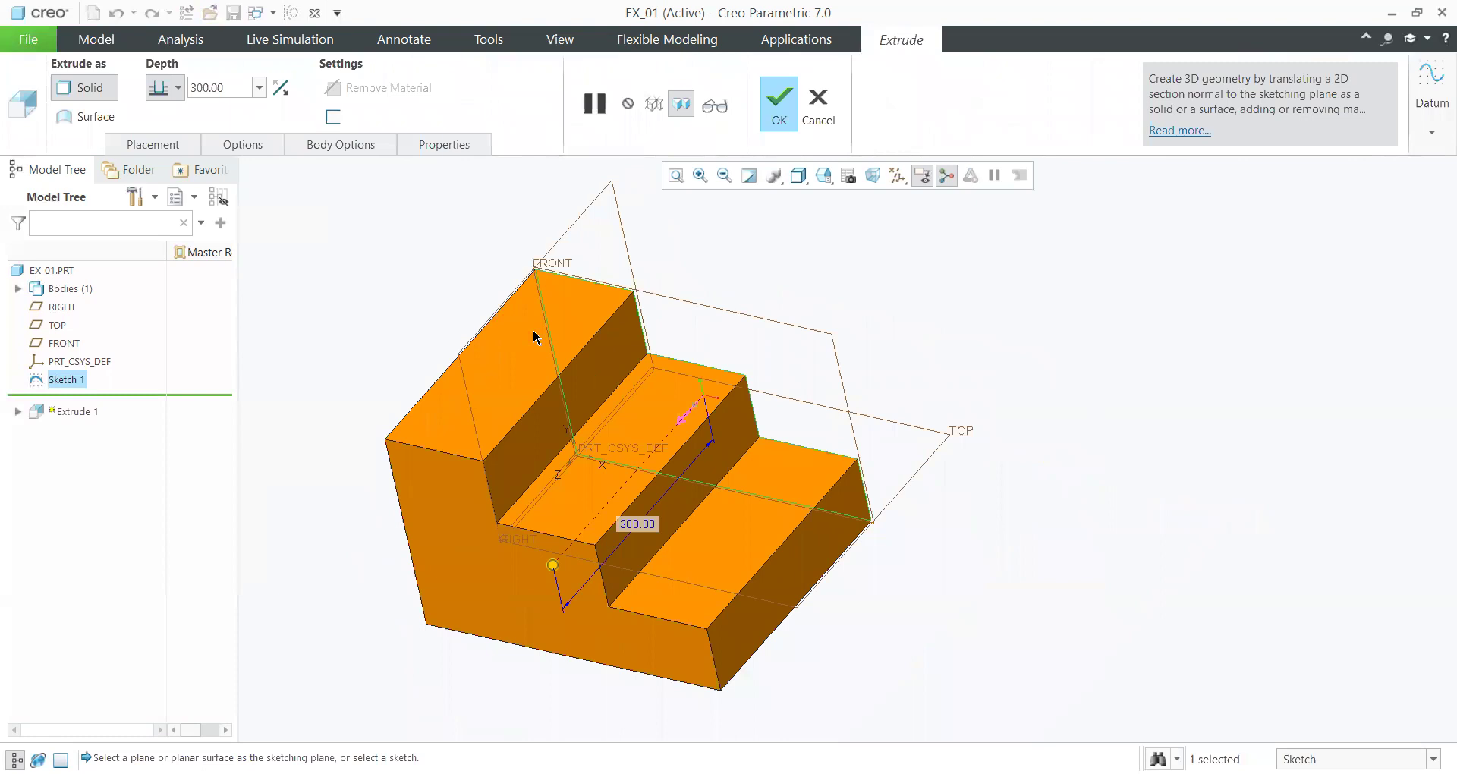
{"action": "scroll", "coordinate": [501, 315], "scroll_direction": "down", "scroll_amount": 2}
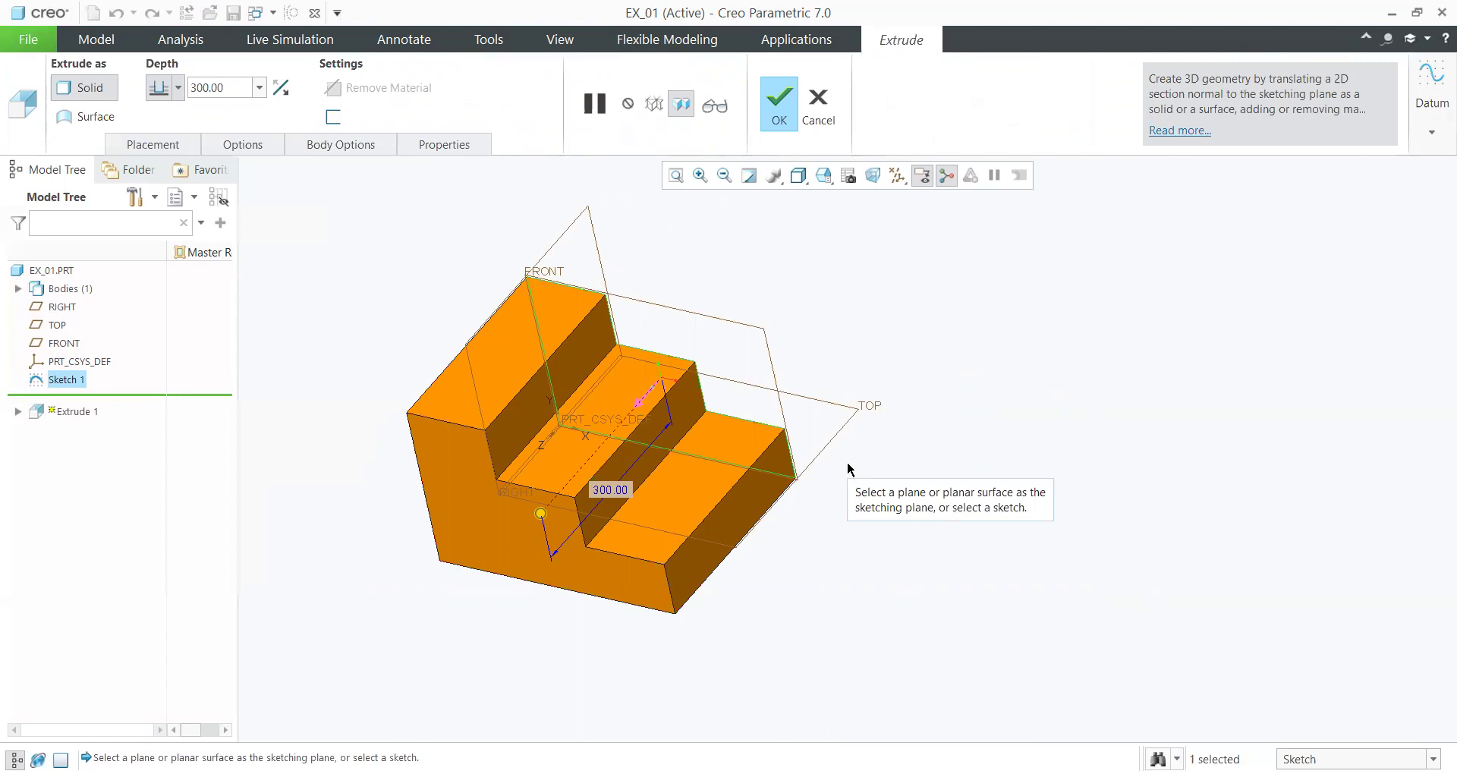
{"action": "left_click", "coordinate": [178, 91]}
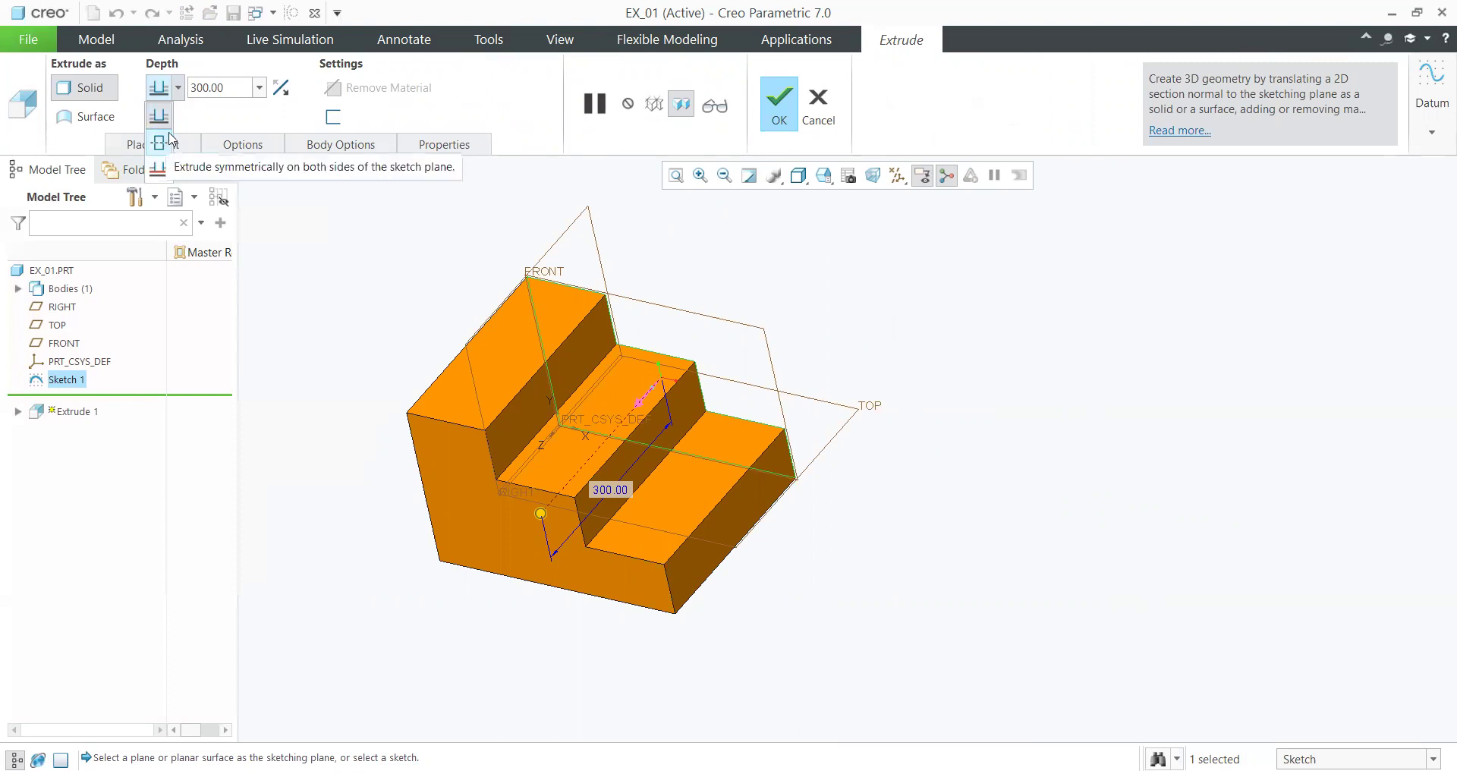
{"action": "left_click", "coordinate": [168, 144]}
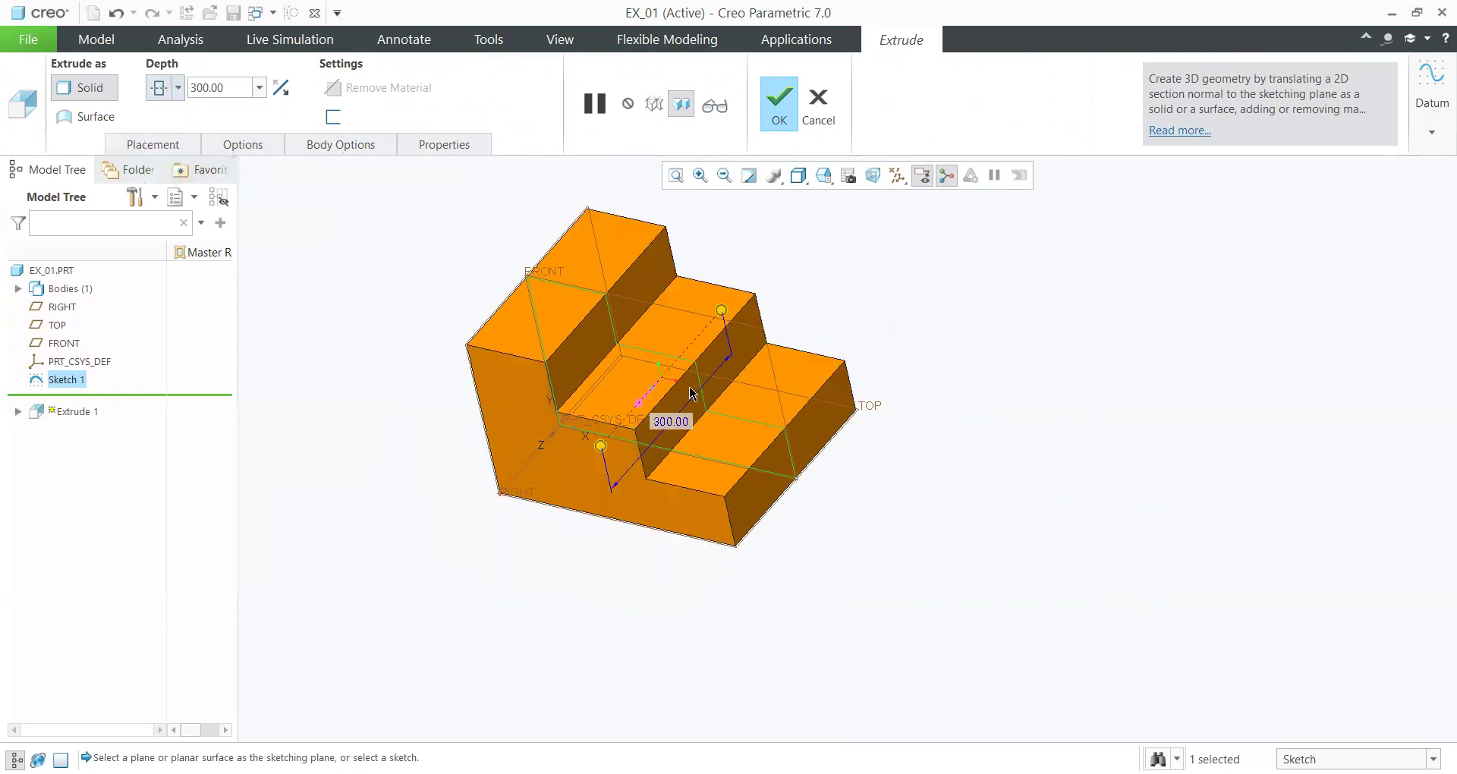
{"action": "left_click", "coordinate": [227, 90]}
{"action": "left_click", "coordinate": [230, 91]}
{"action": "double_click", "coordinate": [231, 91]}
{"action": "type", "text": "250"}
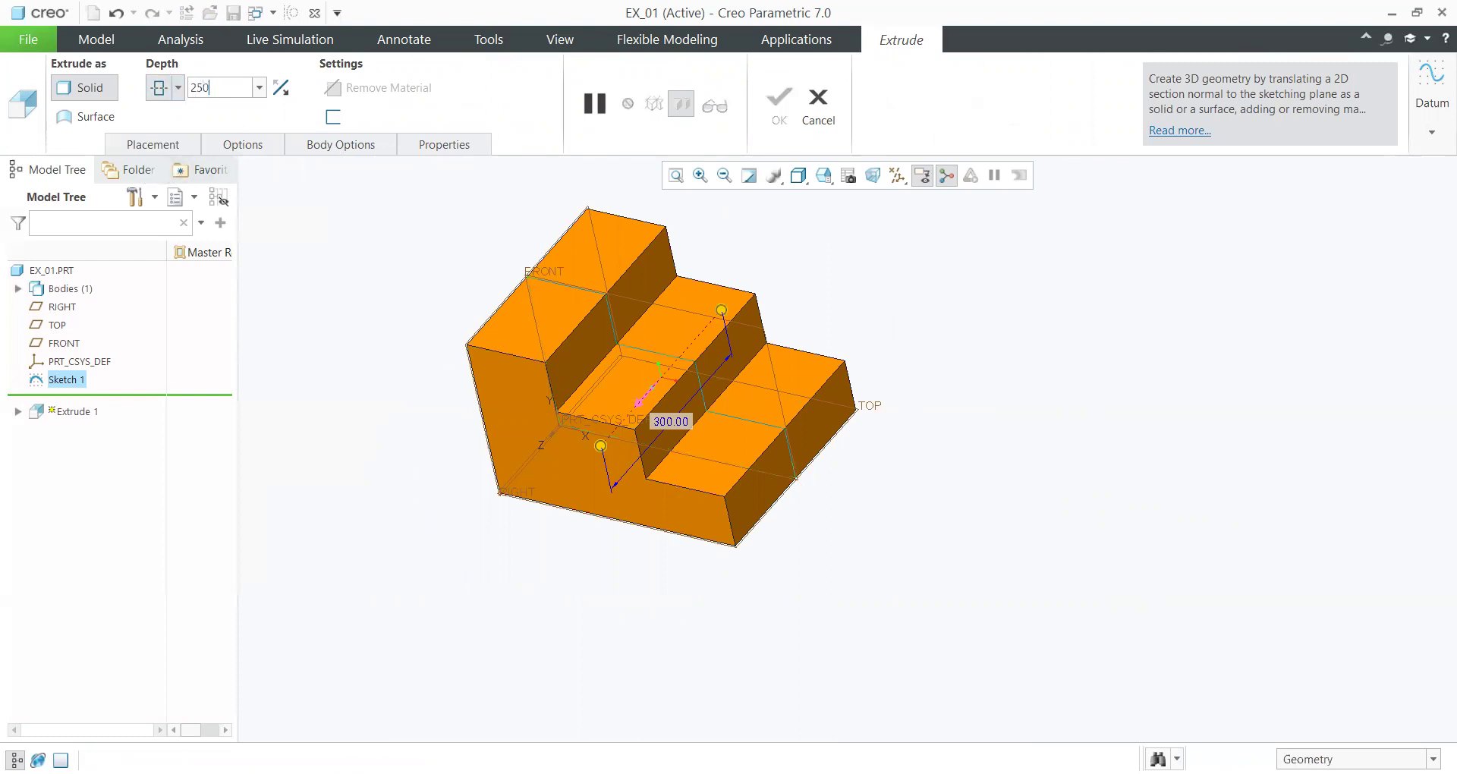
{"action": "key", "text": "Return"}
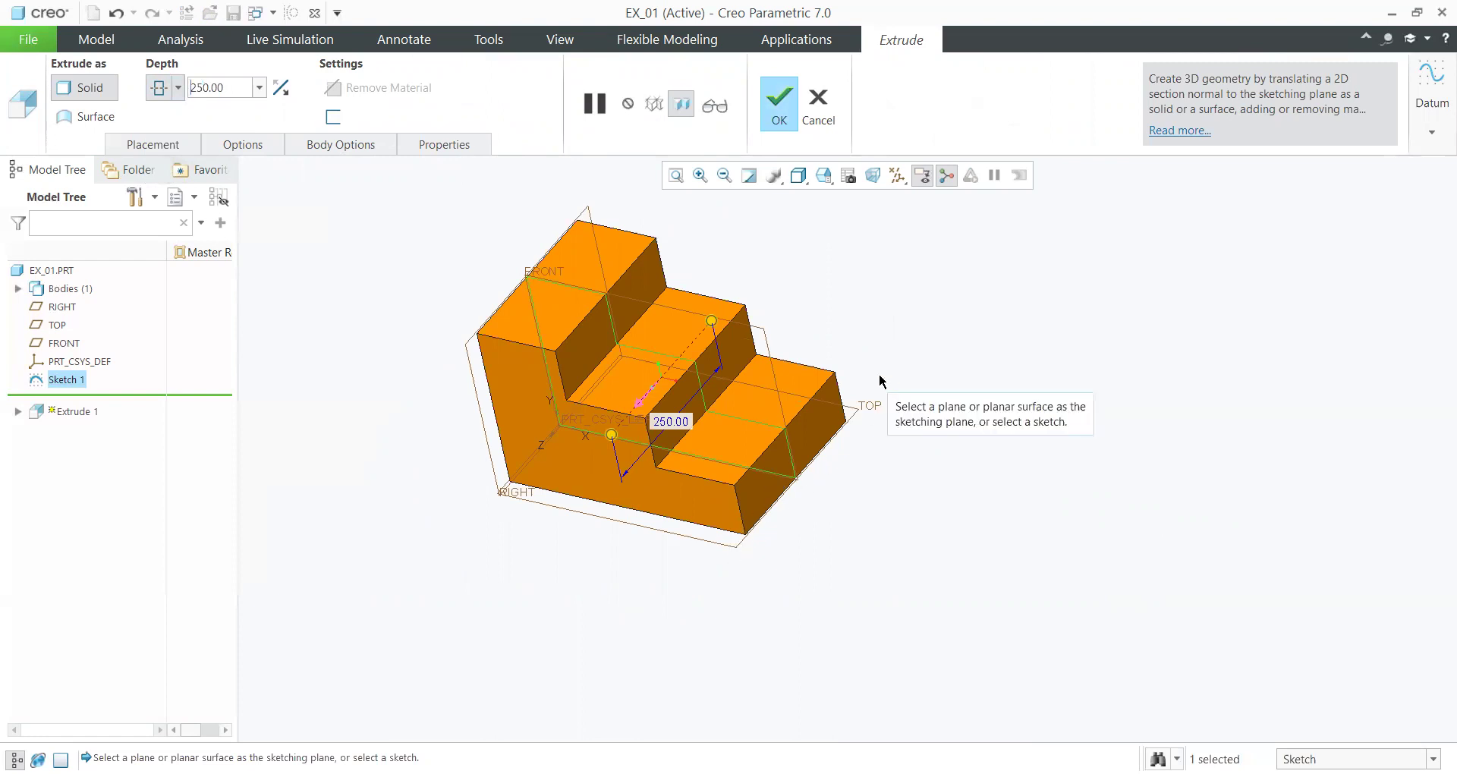
{"action": "left_click", "coordinate": [779, 103]}
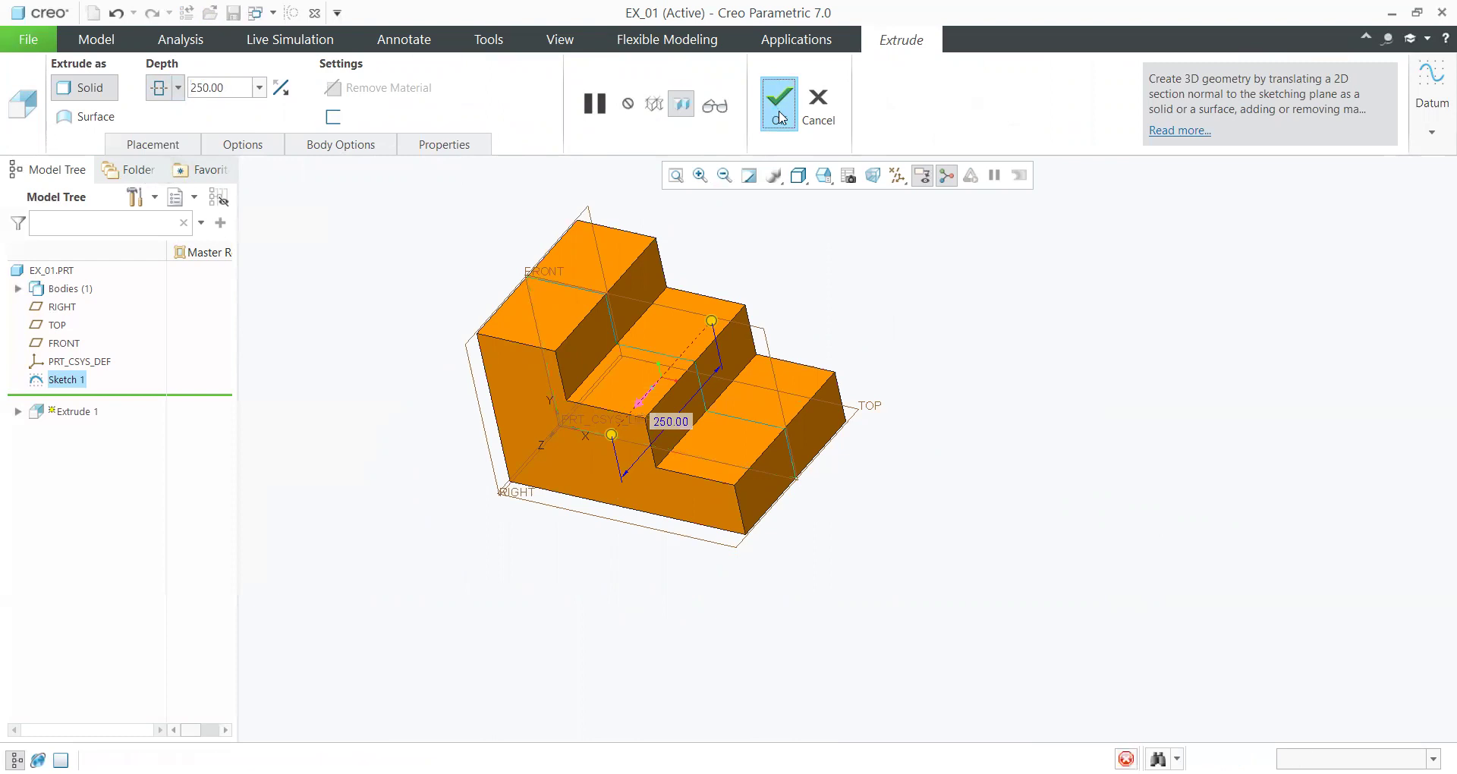
- Start an extrusion on the block's rear stair-shaped side face and sketch a circle in the lower part, beneath the tallest step
{"action": "middle_click_drag", "start_coordinate": [892, 460], "coordinate": [1008, 427]}
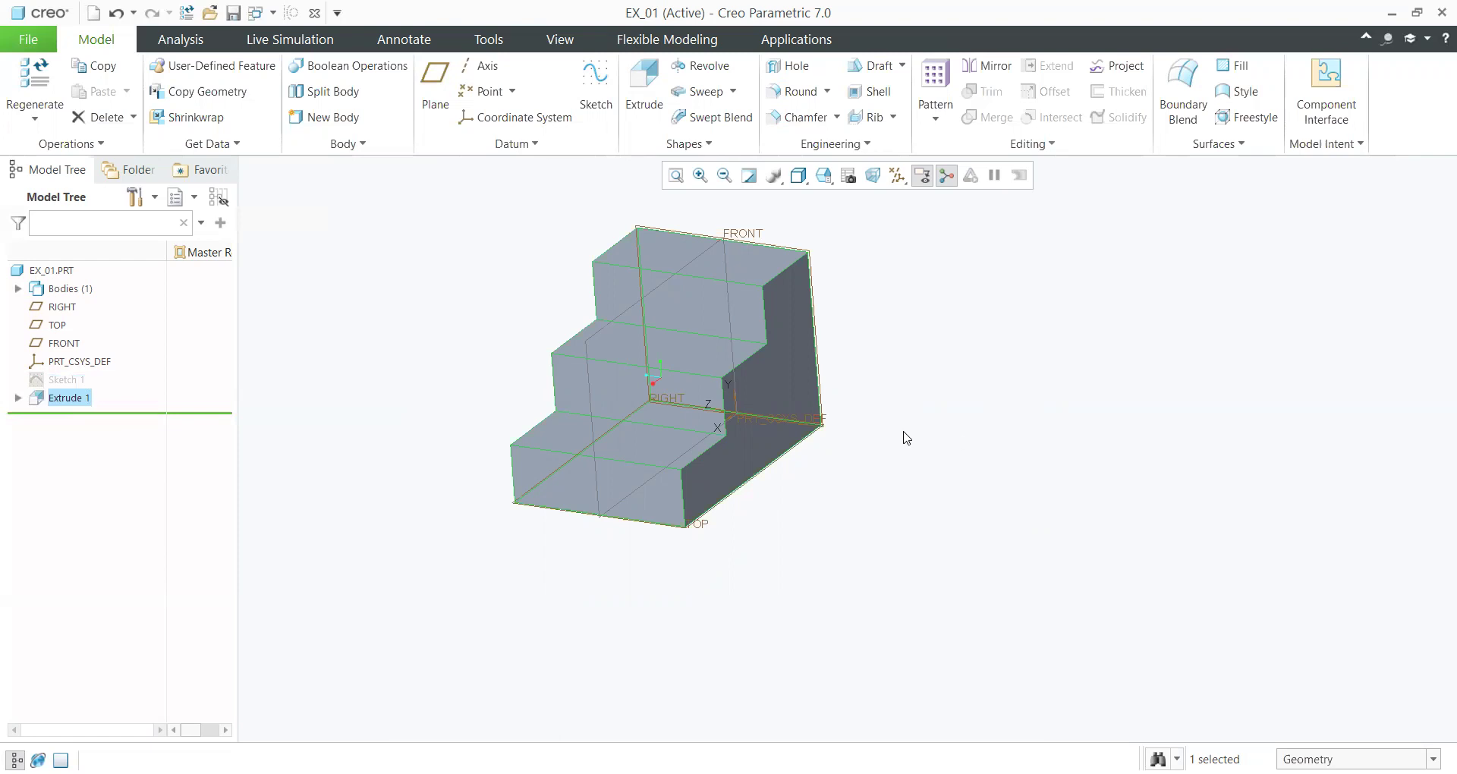
{"action": "middle_click_drag", "start_coordinate": [878, 418], "coordinate": [833, 527]}
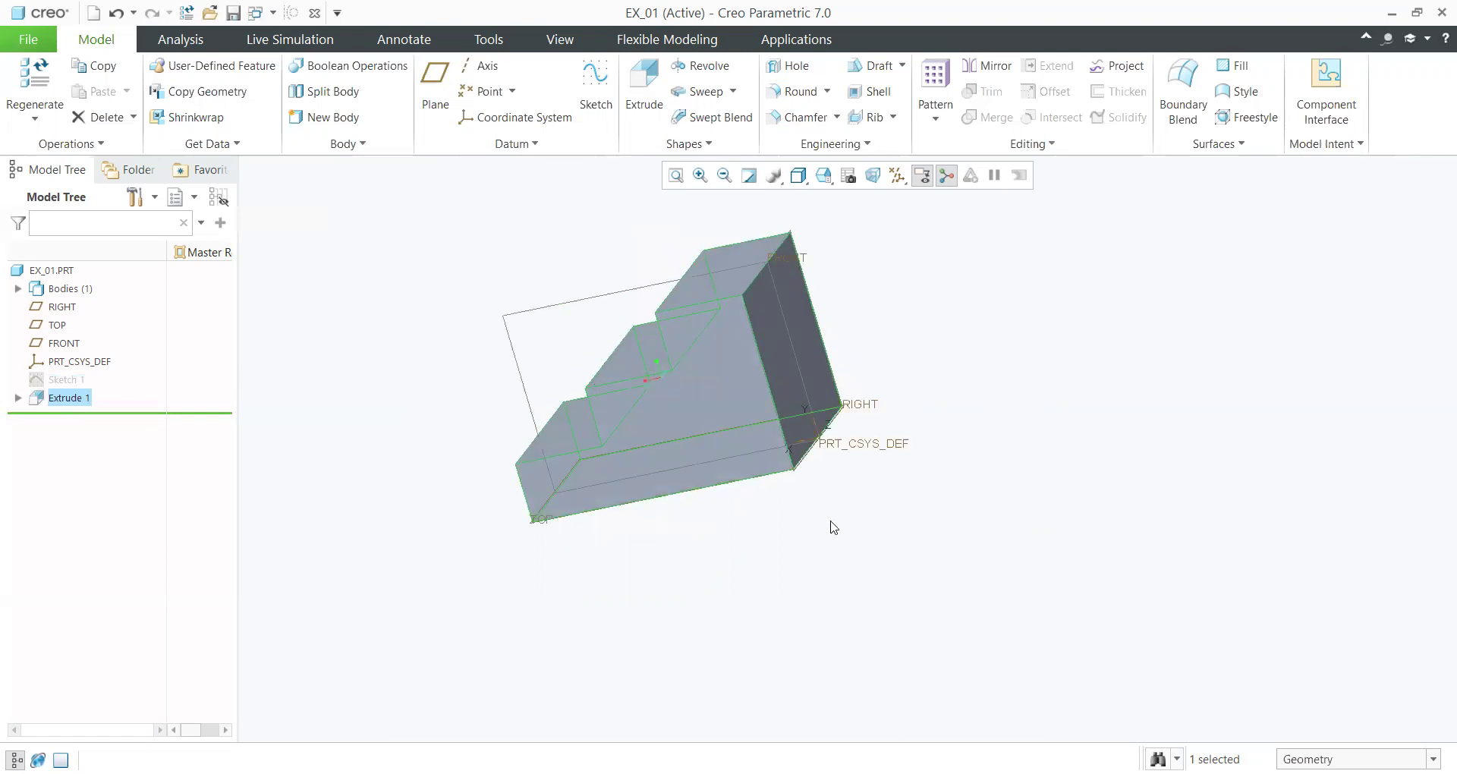
{"action": "left_click", "coordinate": [731, 359]}
{"action": "left_click", "coordinate": [643, 104]}
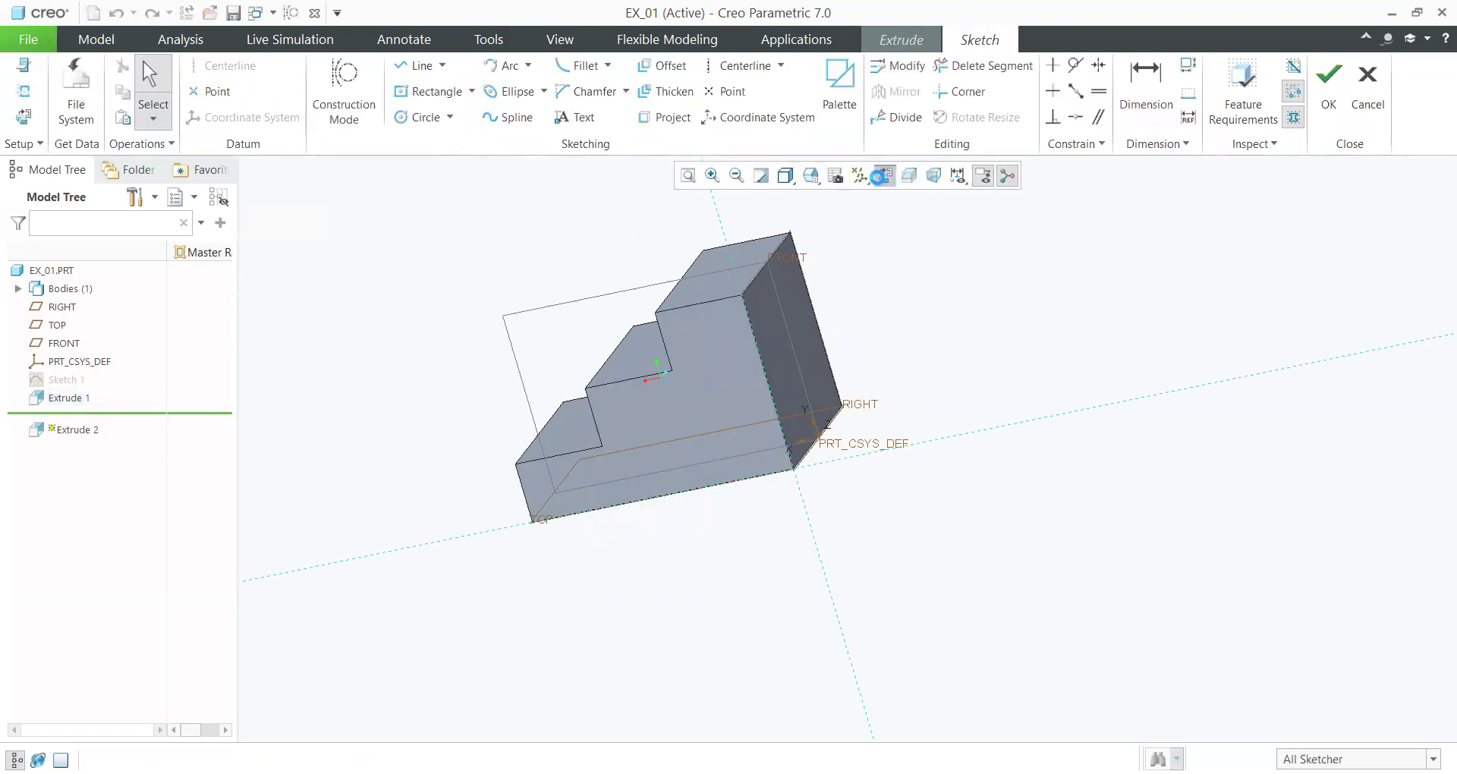
{"action": "left_click", "coordinate": [885, 175]}
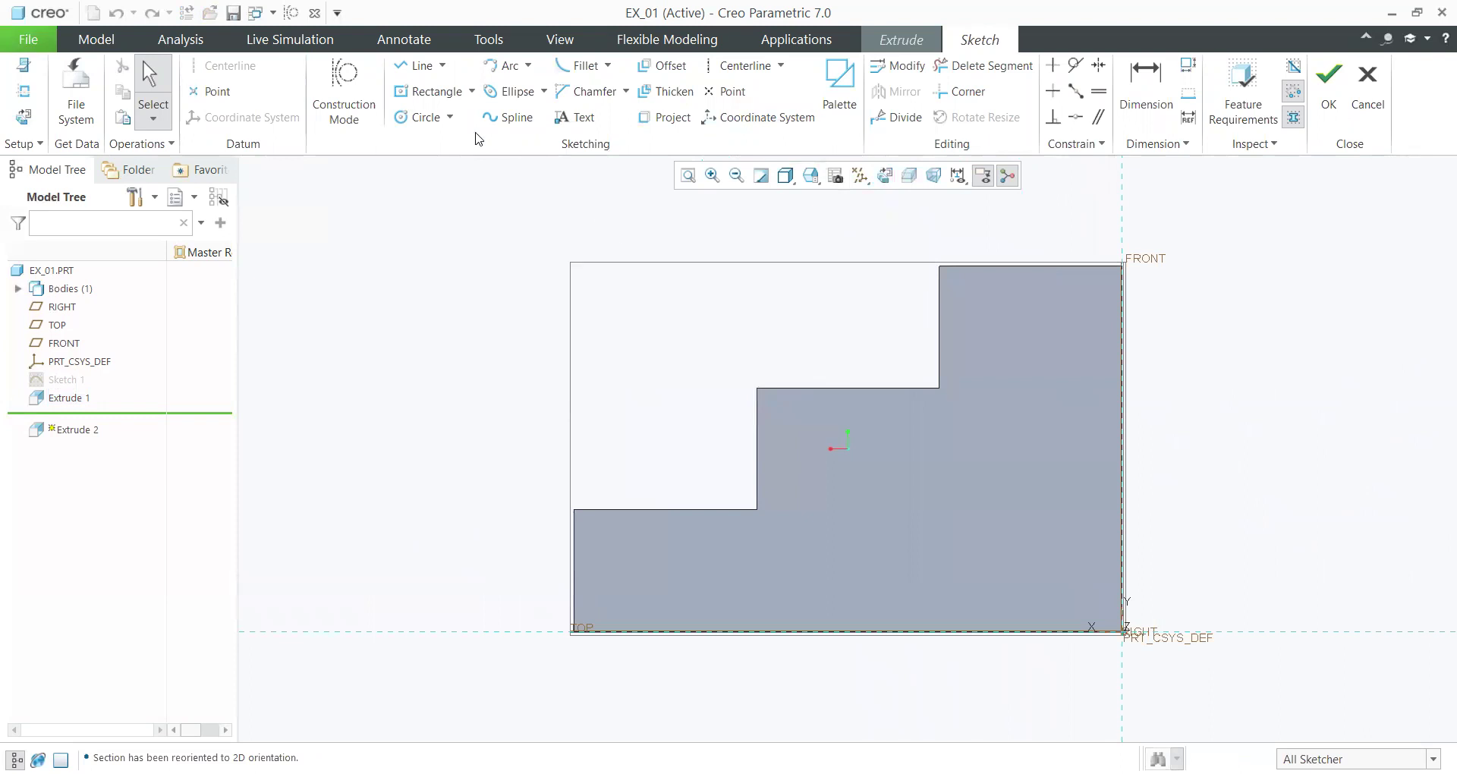
{"action": "left_click", "coordinate": [422, 117]}
{"action": "left_click", "coordinate": [983, 492]}
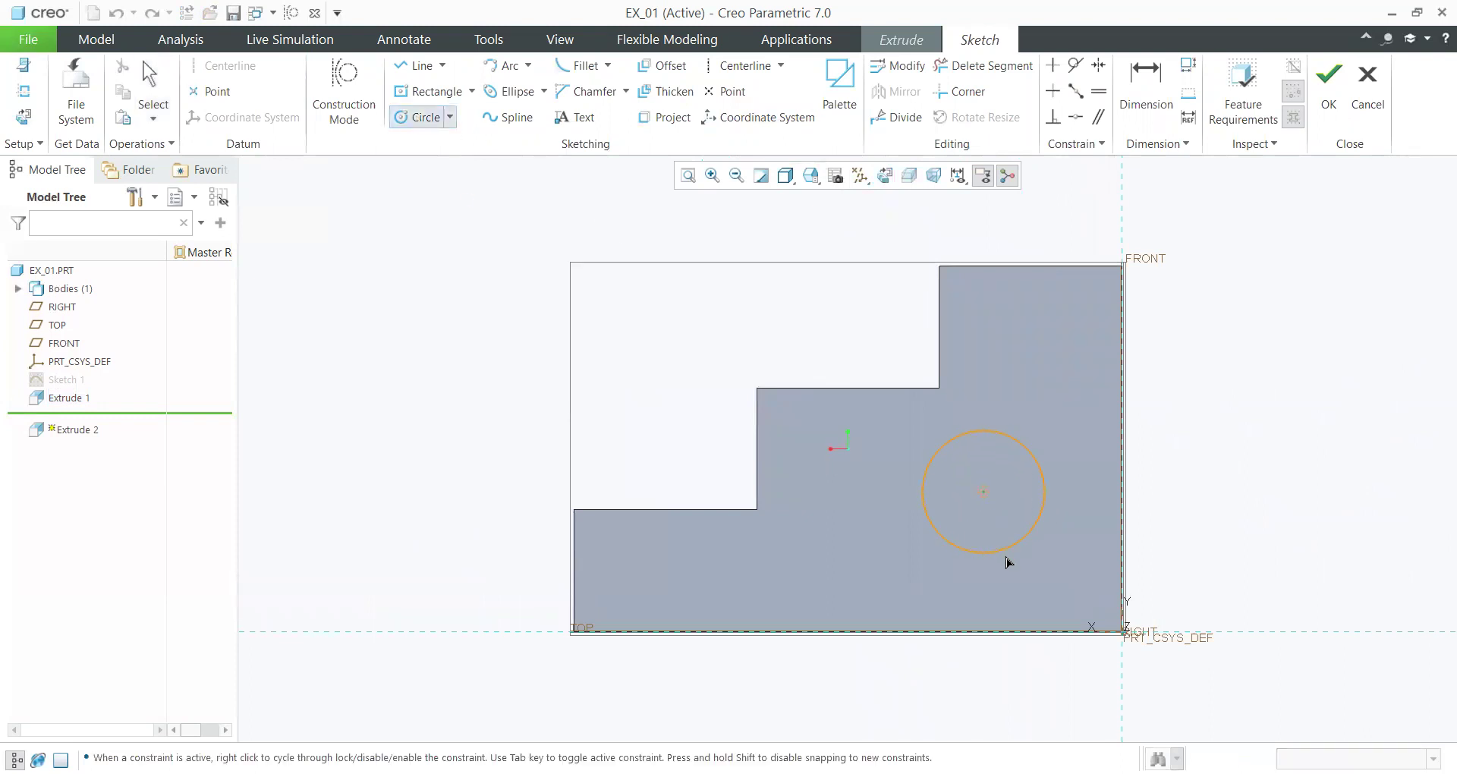
{"action": "left_click", "coordinate": [1006, 563]}
{"action": "left_click", "coordinate": [1325, 99]}
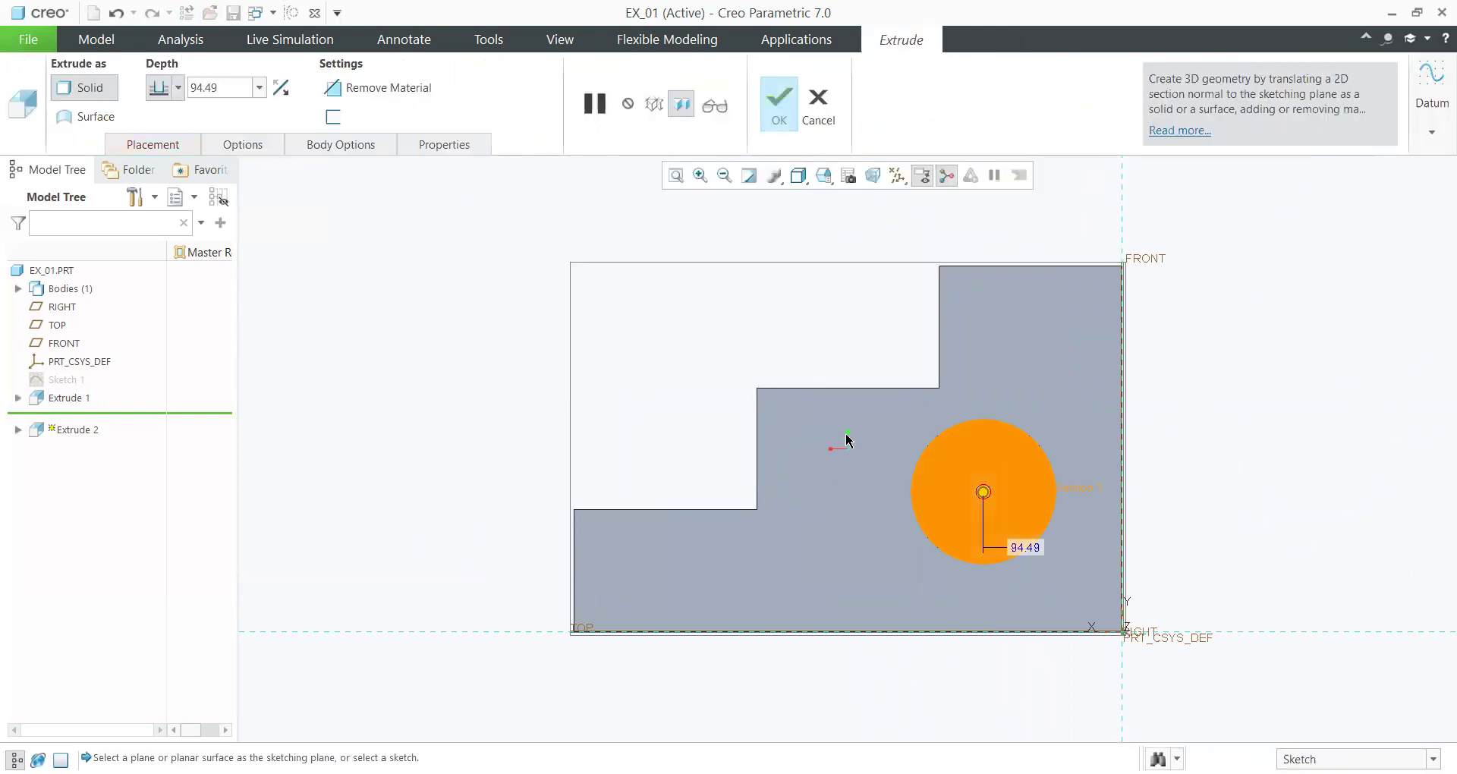
- Cut the circle through the staircase block by removing material to an extrusion depth of 362 mm
{"action": "left_click_drag", "start_coordinate": [1126, 679], "coordinate": [686, 286]}
{"action": "middle_click_drag", "start_coordinate": [667, 318], "coordinate": [774, 364]}
{"action": "left_click", "coordinate": [408, 131]}
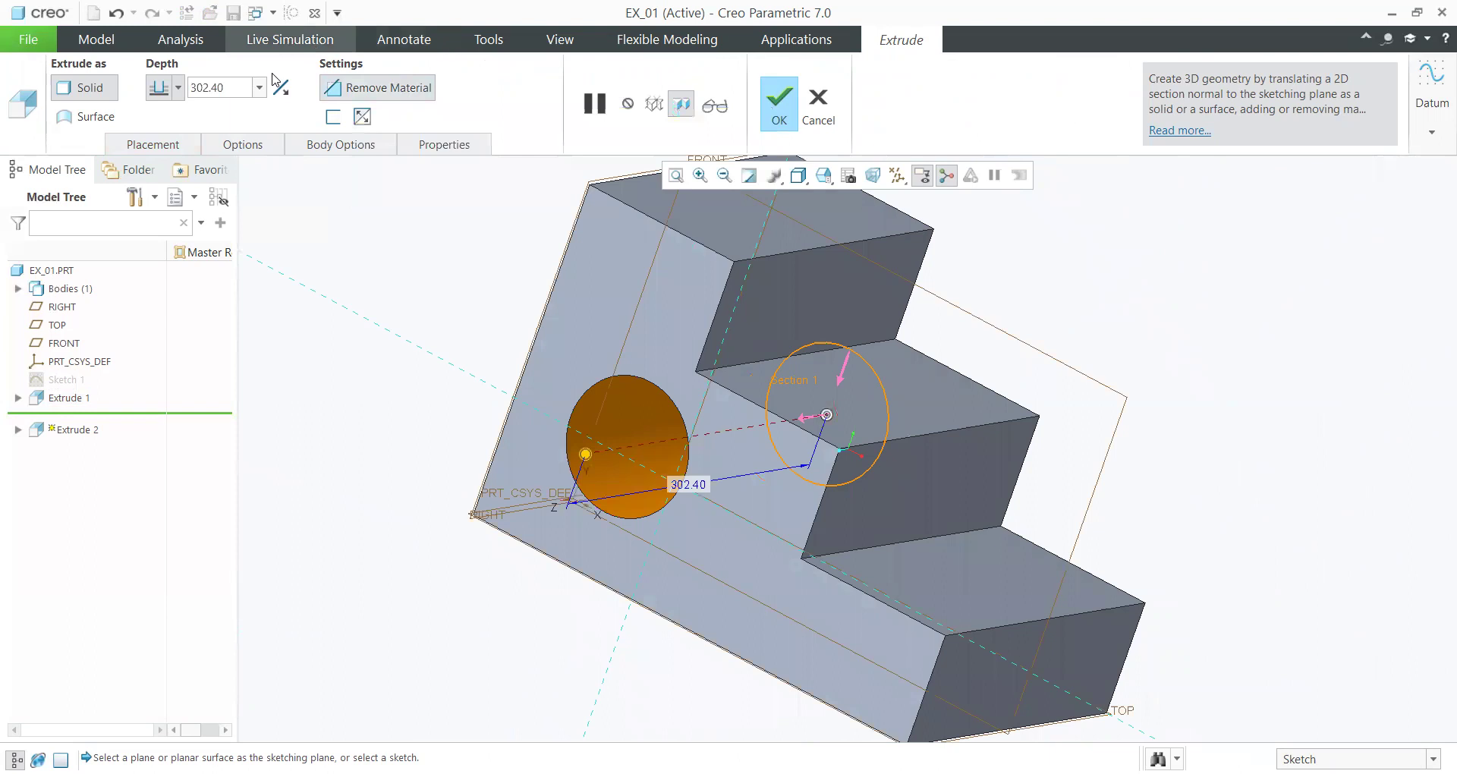
{"action": "left_click", "coordinate": [424, 90]}
{"action": "left_click_drag", "start_coordinate": [585, 456], "coordinate": [538, 462]}
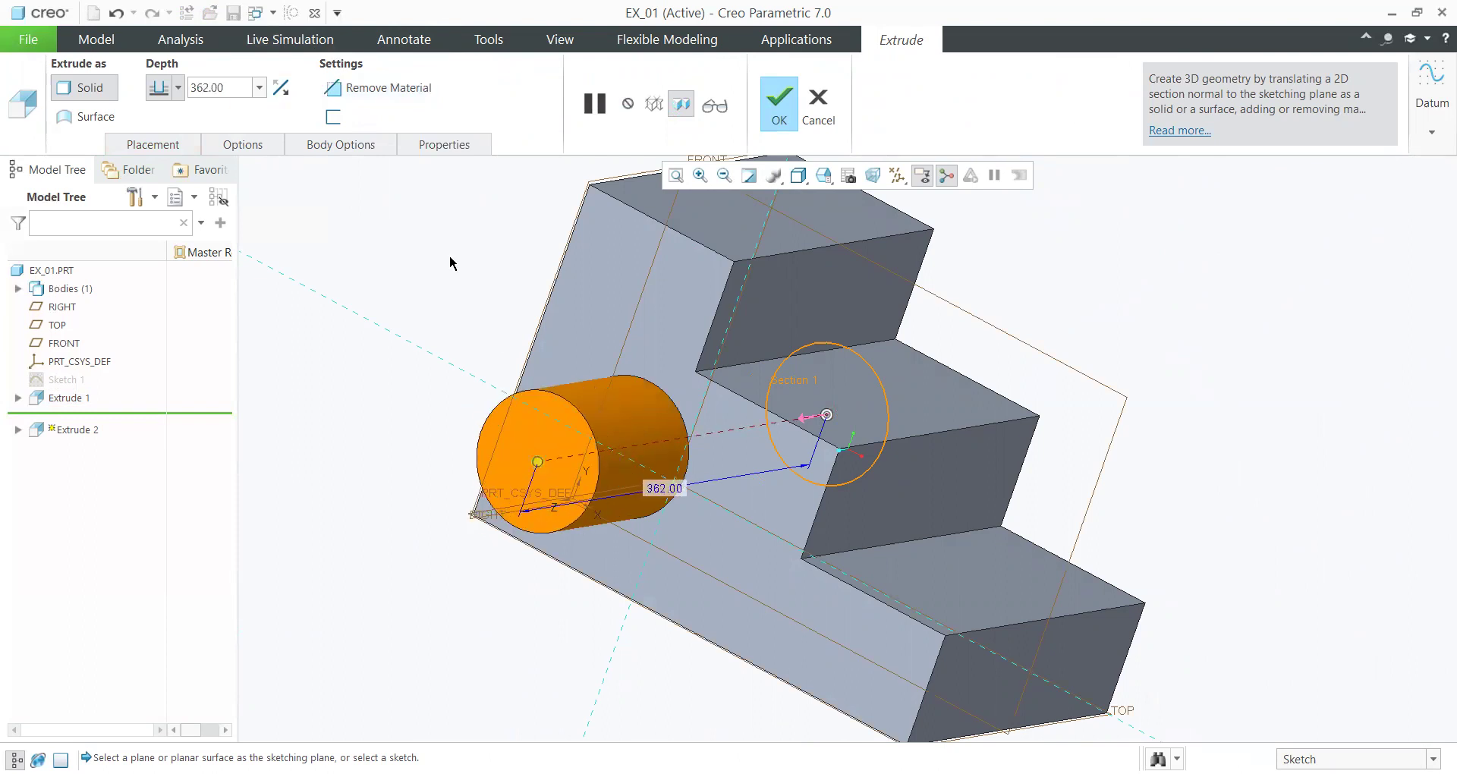
{"action": "left_click", "coordinate": [407, 91]}
{"action": "middle_click_drag", "start_coordinate": [607, 379], "coordinate": [744, 425]}
{"action": "left_click", "coordinate": [775, 95]}
{"action": "middle_click_drag", "start_coordinate": [554, 394], "coordinate": [712, 458]}
{"action": "scroll", "coordinate": [670, 412], "scroll_direction": "down", "scroll_amount": 3}
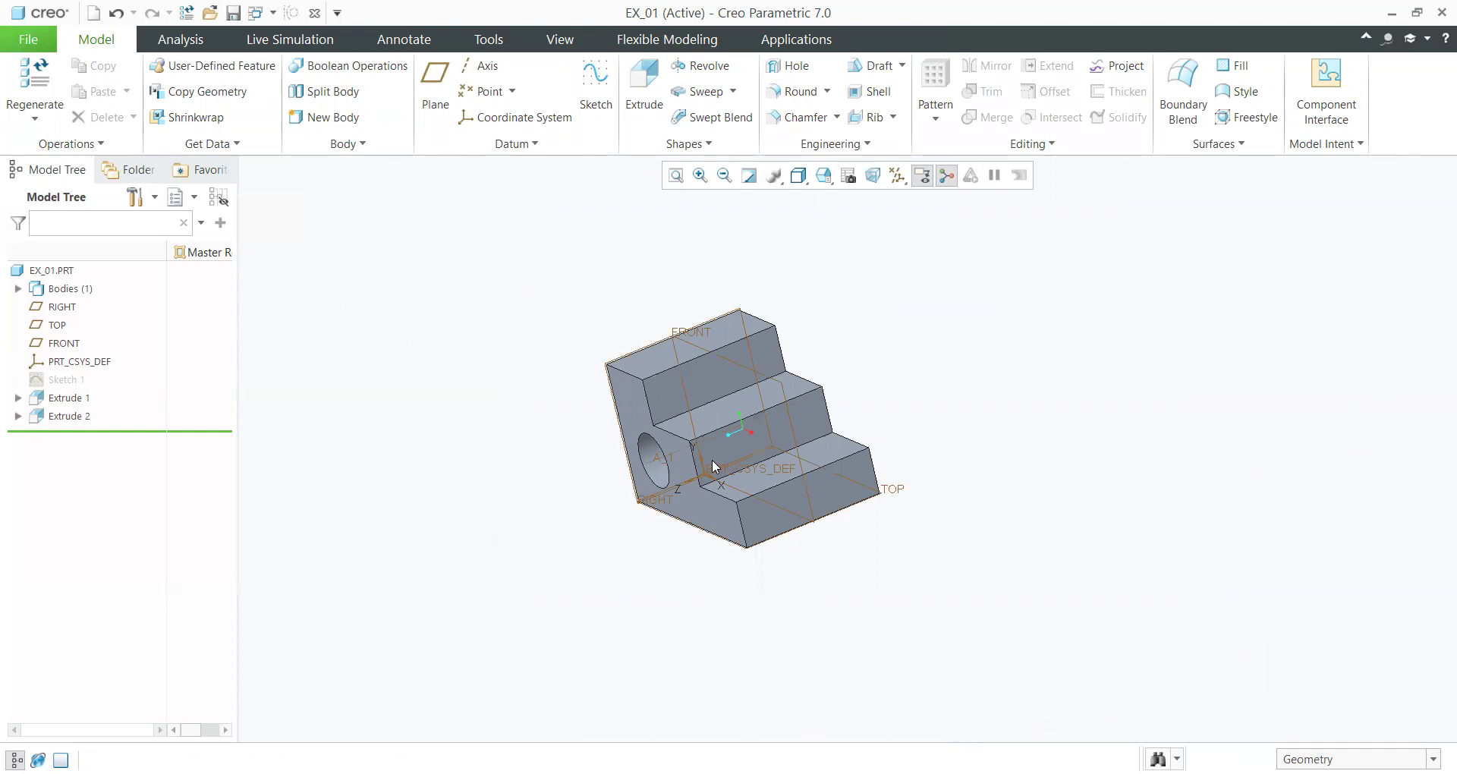
{"action": "mouse_move", "coordinate": [488, 322]}
{"action": "middle_mouse_down"}
{"action": "mouse_move", "coordinate": [618, 371]}
{"action": "mouse_move", "coordinate": [548, 278]}
{"action": "mouse_move", "coordinate": [733, 424]}
{"action": "mouse_move", "coordinate": [638, 374]}
{"action": "mouse_move", "coordinate": [718, 444]}
{"action": "mouse_move", "coordinate": [741, 423]}
{"action": "mouse_move", "coordinate": [699, 462]}
{"action": "middle_mouse_up"}
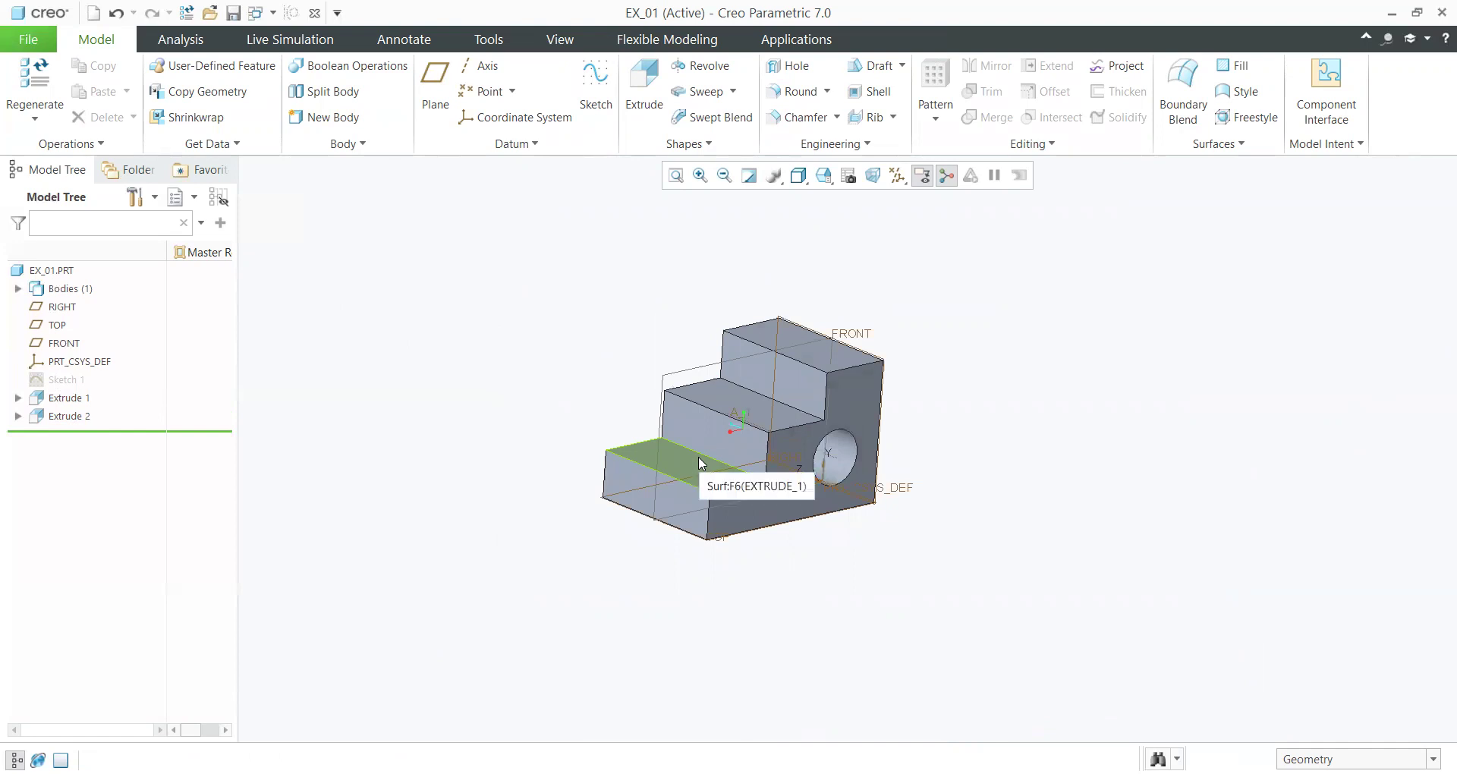